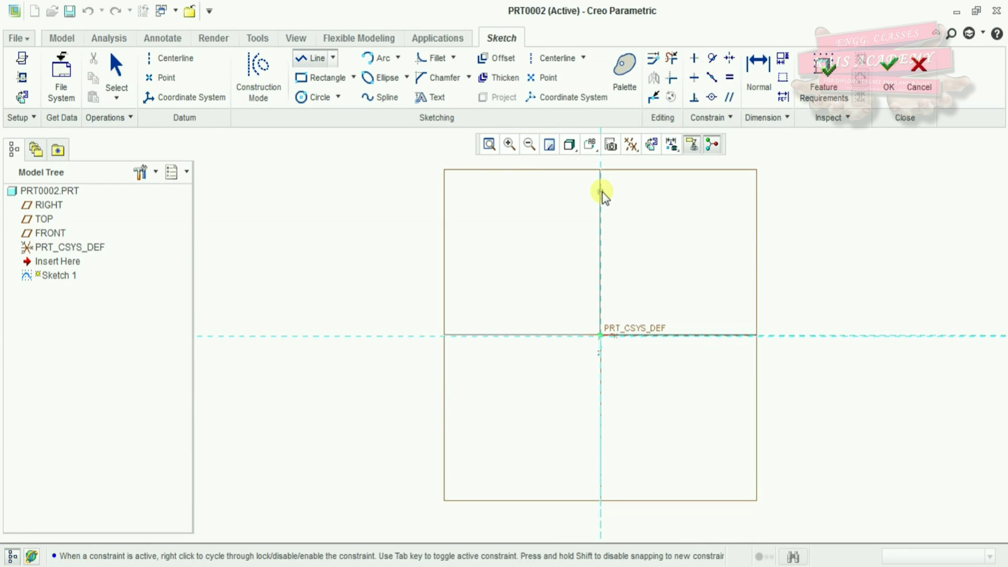
Sketch a closed triangle with its apex on the vertical reference and a base about 268 wide along the horizontal reference.
{"action": "left_click", "coordinate": [527, 336]}
{"action": "left_click", "coordinate": [691, 336]}
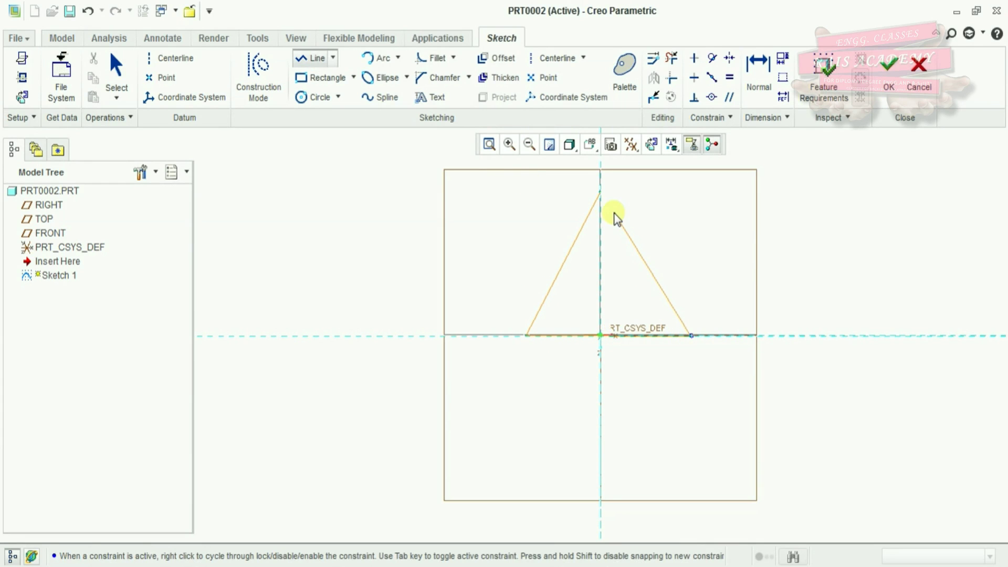
{"action": "left_click", "coordinate": [600, 193]}
{"action": "middle_click", "coordinate": [637, 282]}
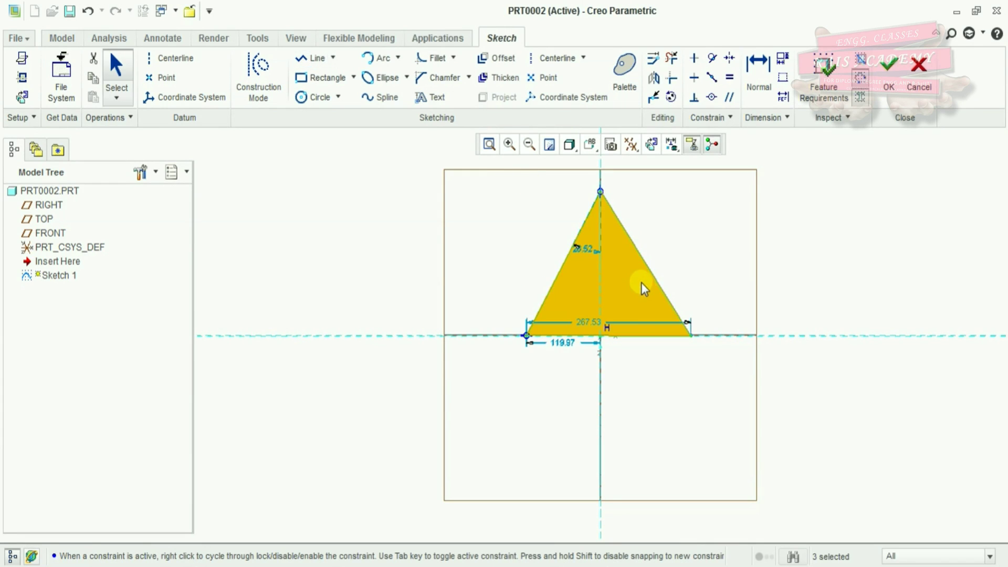
{"action": "scroll", "coordinate": [638, 286], "scroll_direction": "down", "scroll_amount": 4}
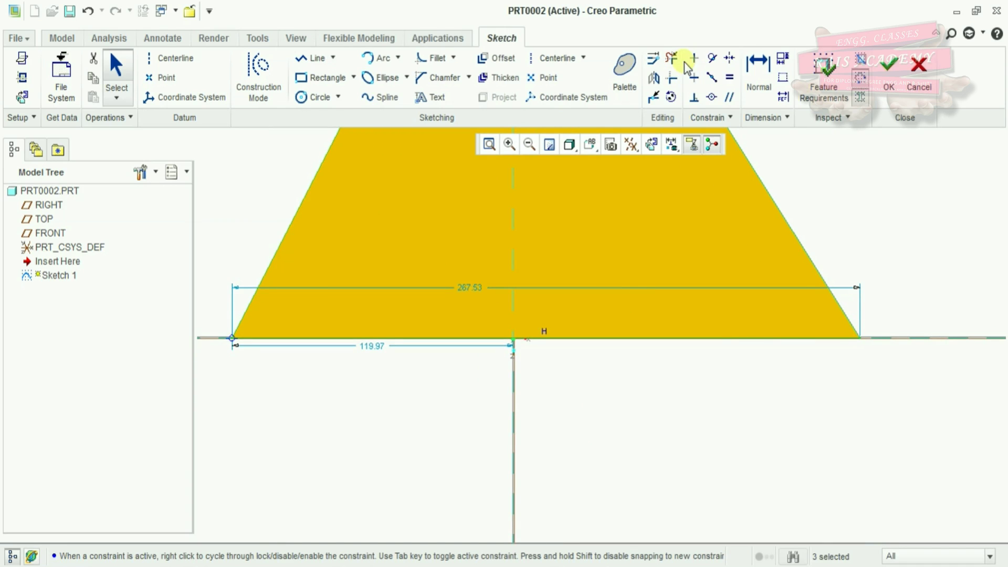
{"action": "left_click", "coordinate": [729, 58]}
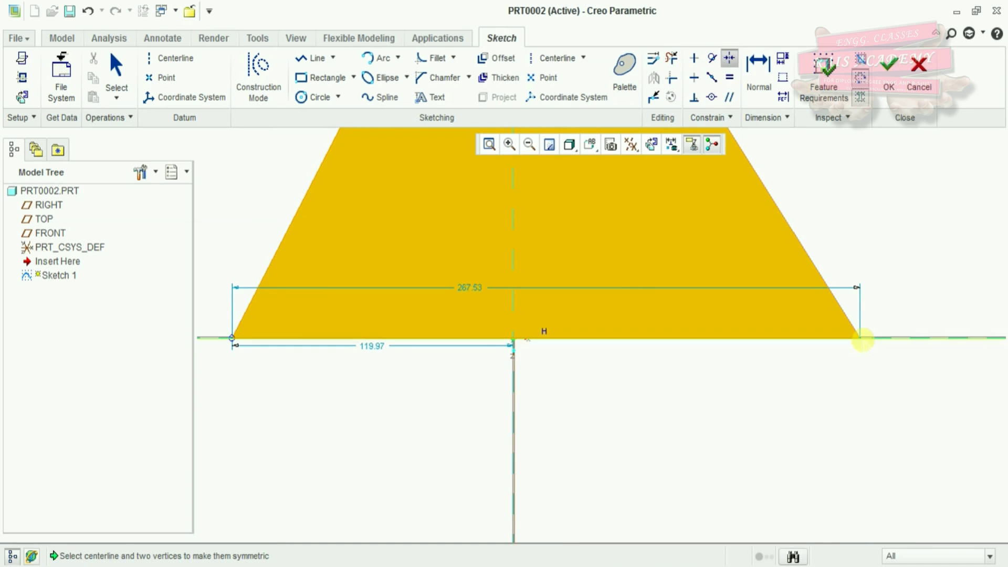
{"action": "scroll", "coordinate": [293, 184], "scroll_direction": "up", "scroll_amount": 5}
{"action": "scroll", "coordinate": [328, 257], "scroll_direction": "down", "scroll_amount": 5}
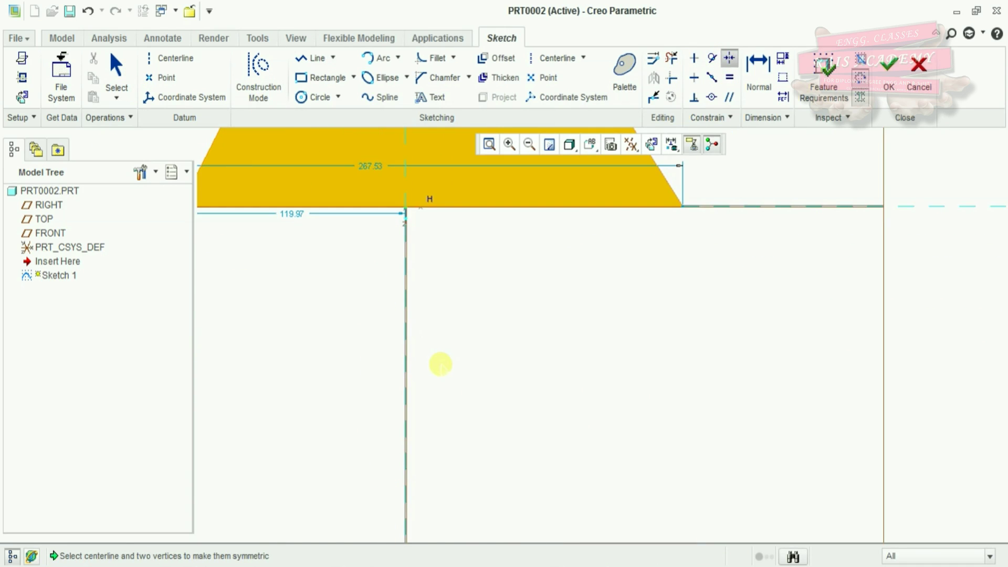
{"action": "scroll", "coordinate": [437, 356], "scroll_direction": "up", "scroll_amount": 6}
Add a vertical datum centerline through the triangle's apex and the origin.
{"action": "left_click", "coordinate": [173, 59]}
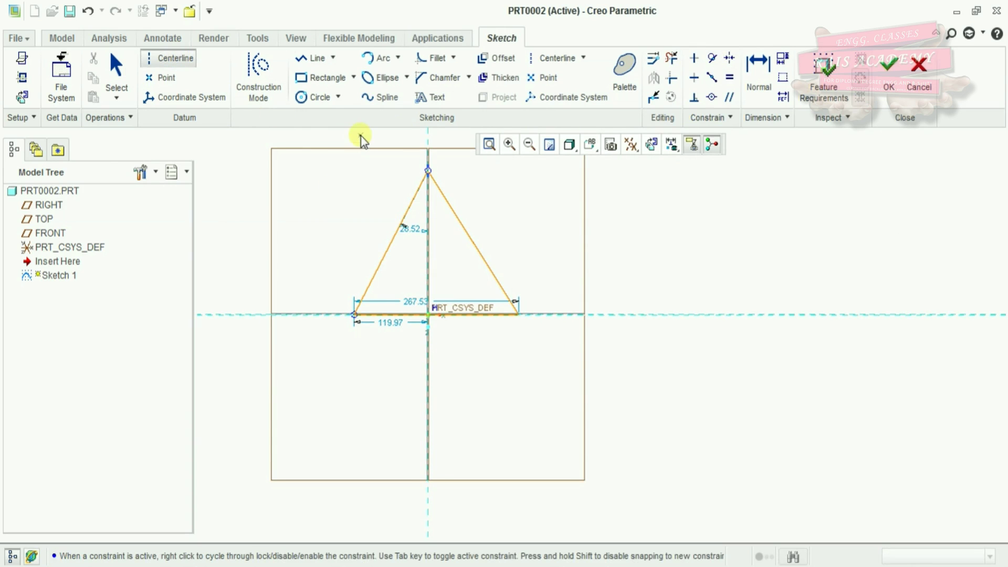
{"action": "left_click", "coordinate": [427, 134]}
{"action": "left_click", "coordinate": [430, 399]}
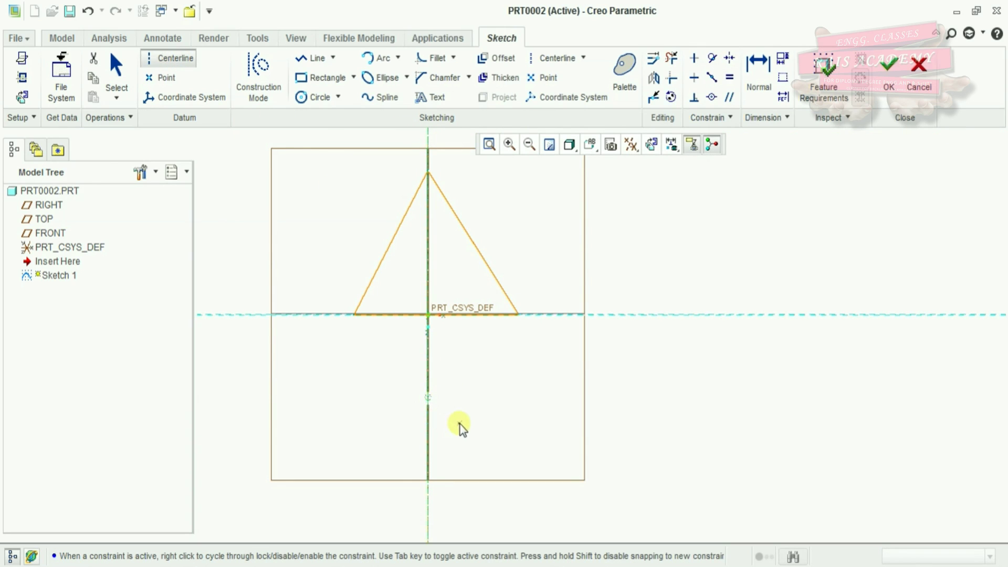
{"action": "middle_click", "coordinate": [465, 398]}
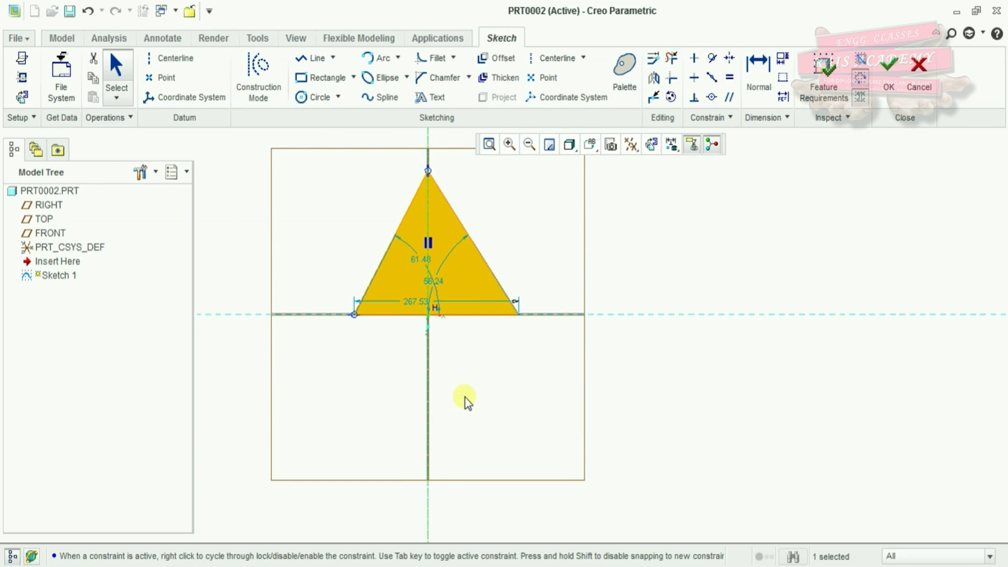
Make the two base corners of the triangle symmetric about the vertical centerline.
{"action": "left_click", "coordinate": [732, 60]}
{"action": "left_click", "coordinate": [429, 149]}
{"action": "left_click", "coordinate": [354, 314]}
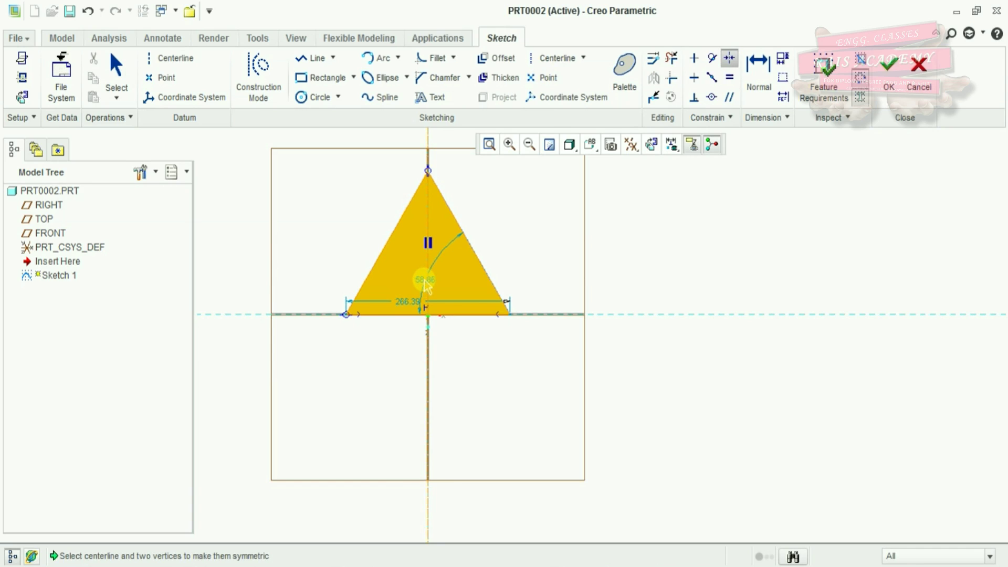
{"action": "middle_click", "coordinate": [470, 288]}
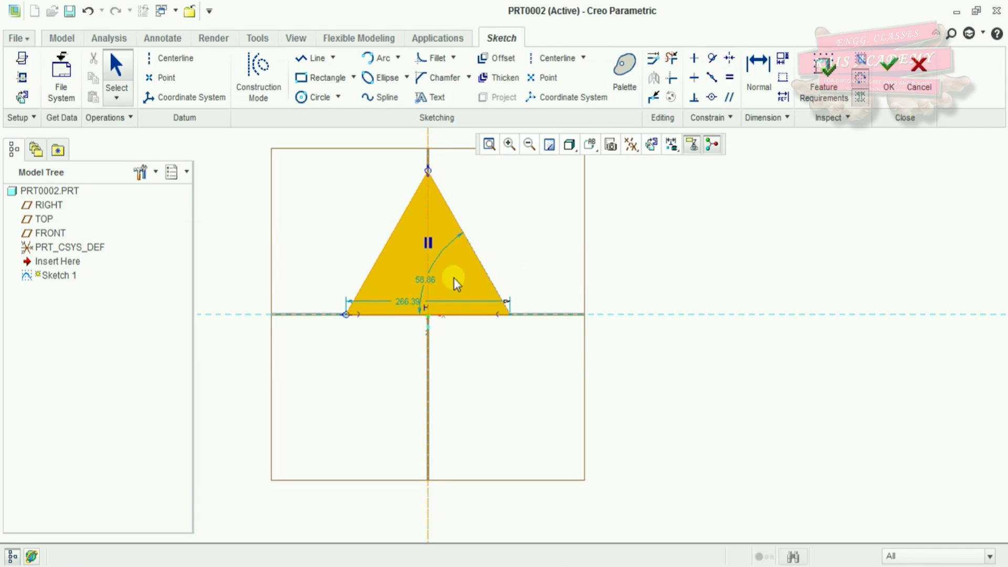
Set the triangle's base angle to 60 degrees and its base length to 150, and finish the sketch.
{"action": "double_click", "coordinate": [422, 281]}
{"action": "type", "text": "60"}
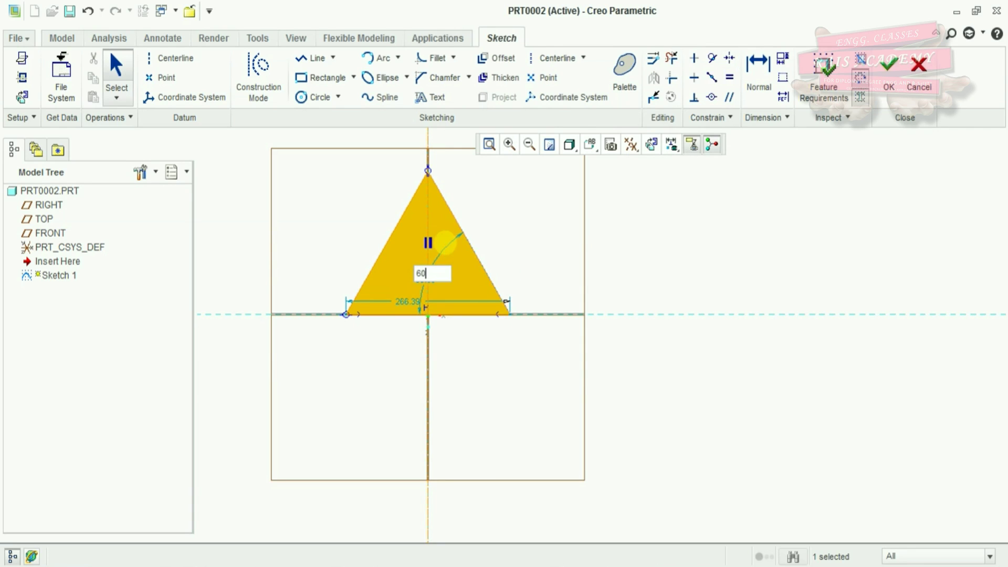
{"action": "key", "text": "Return"}
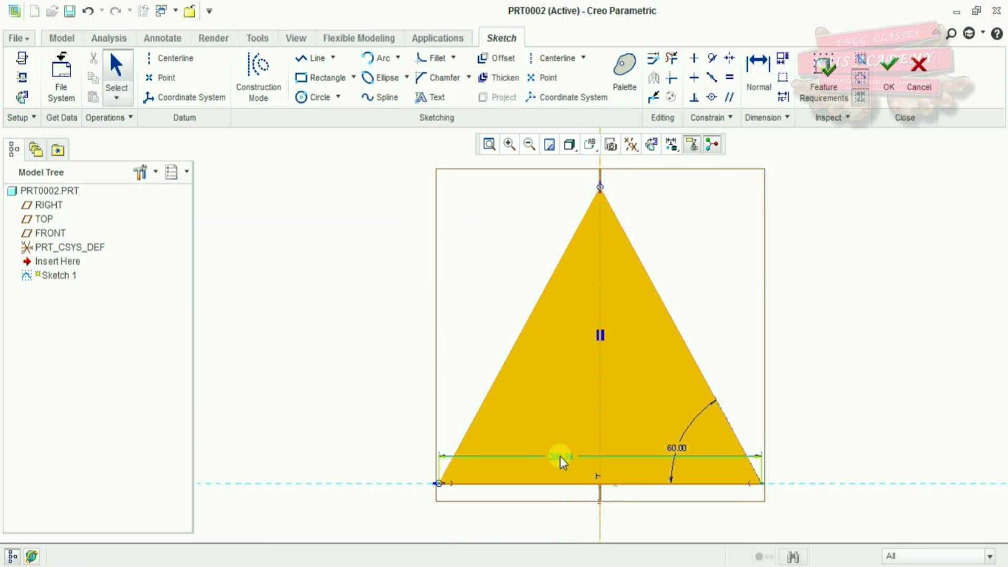
{"action": "double_click", "coordinate": [560, 456]}
{"action": "type", "text": "150"}
{"action": "key", "text": "Return"}
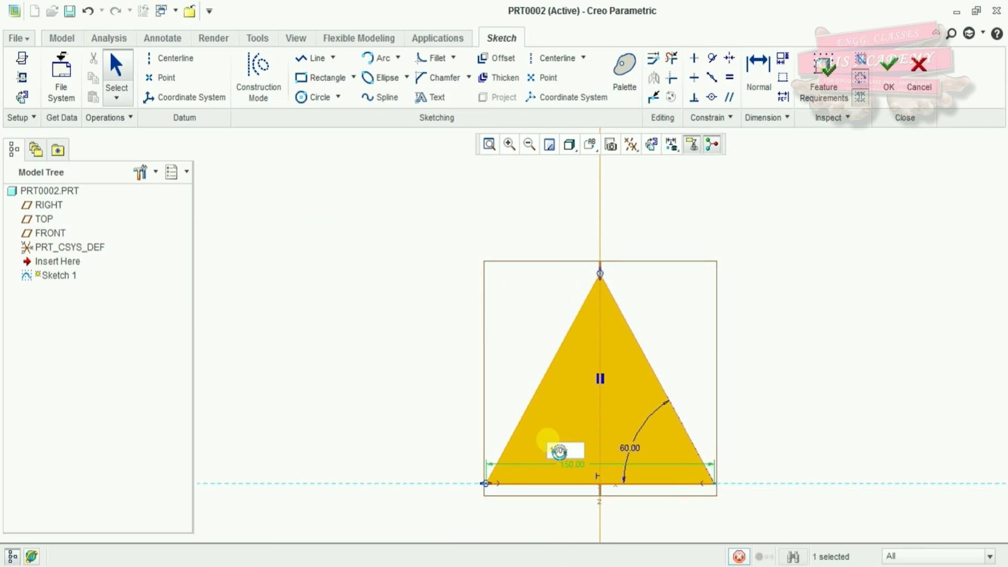
{"action": "left_click", "coordinate": [892, 76]}
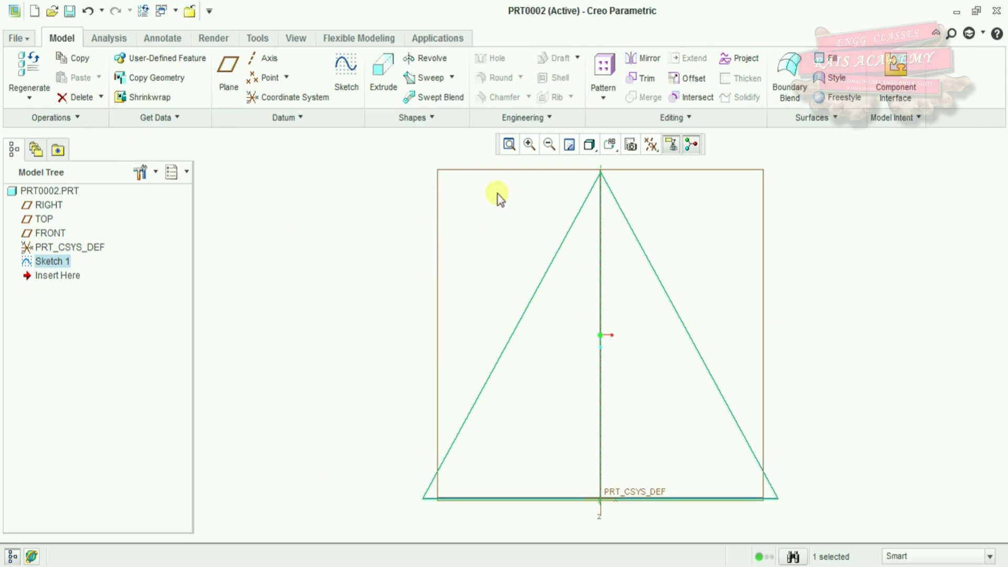
Extrude the triangle symmetrically on both sides of the sketch plane to a total depth of 150.
{"action": "left_click", "coordinate": [382, 84]}
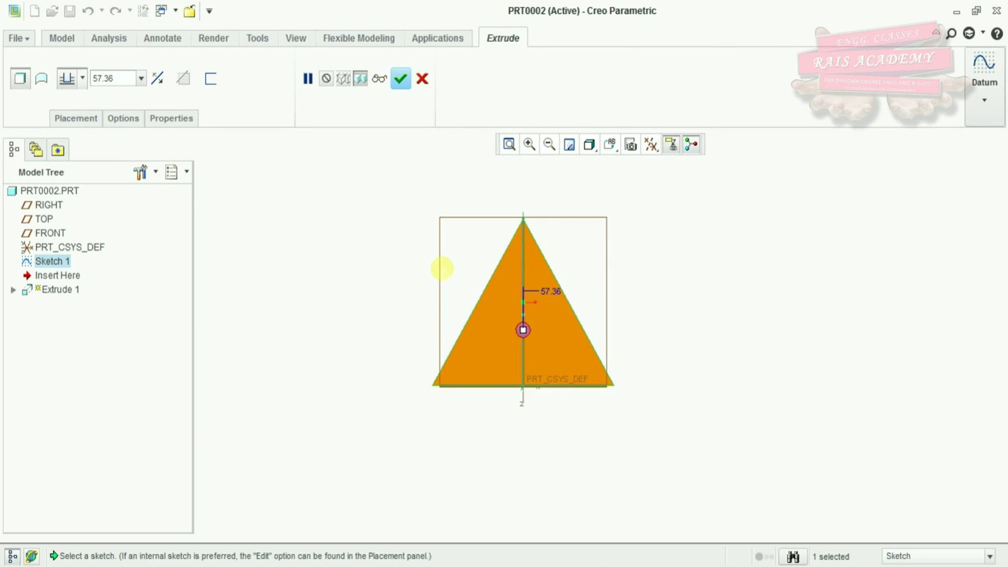
{"action": "left_click", "coordinate": [80, 82]}
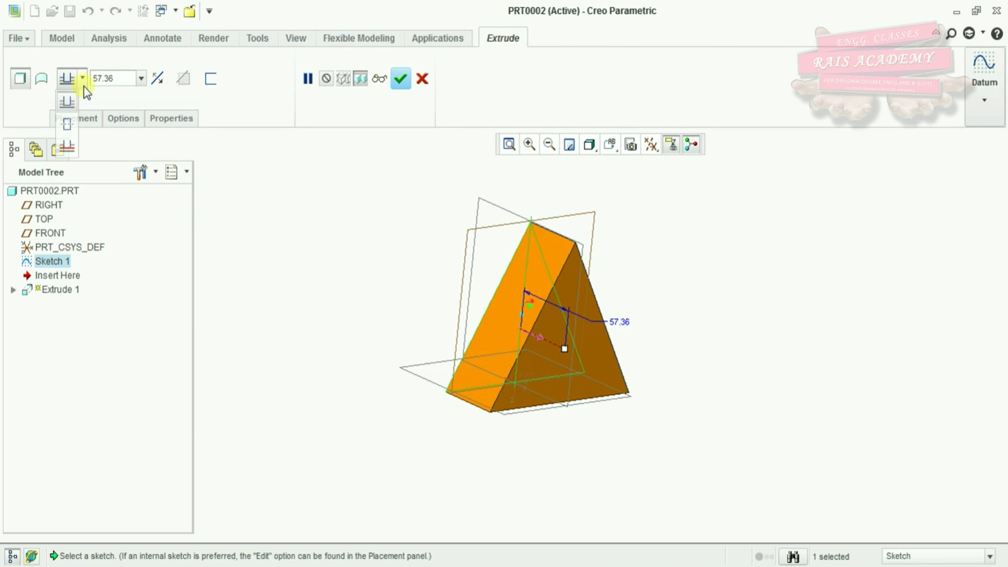
{"action": "left_click", "coordinate": [74, 136]}
{"action": "double_click", "coordinate": [115, 79]}
{"action": "type", "text": "150"}
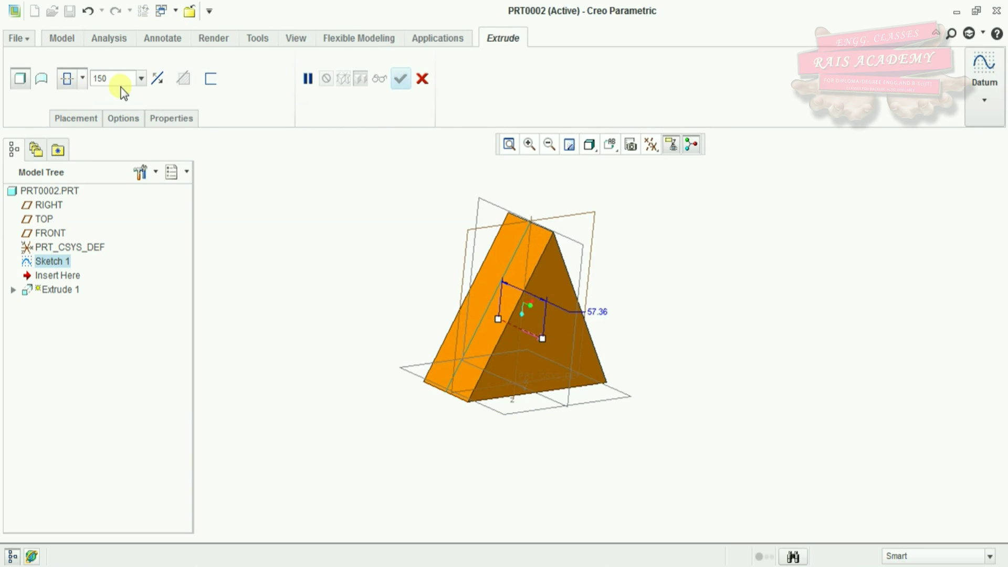
{"action": "left_click", "coordinate": [81, 116]}
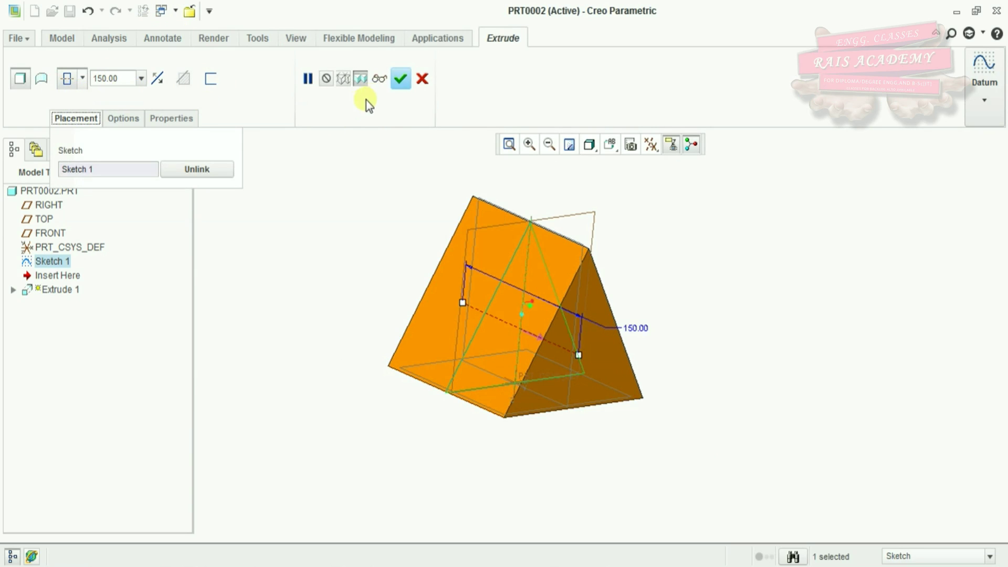
{"action": "left_click", "coordinate": [401, 83]}
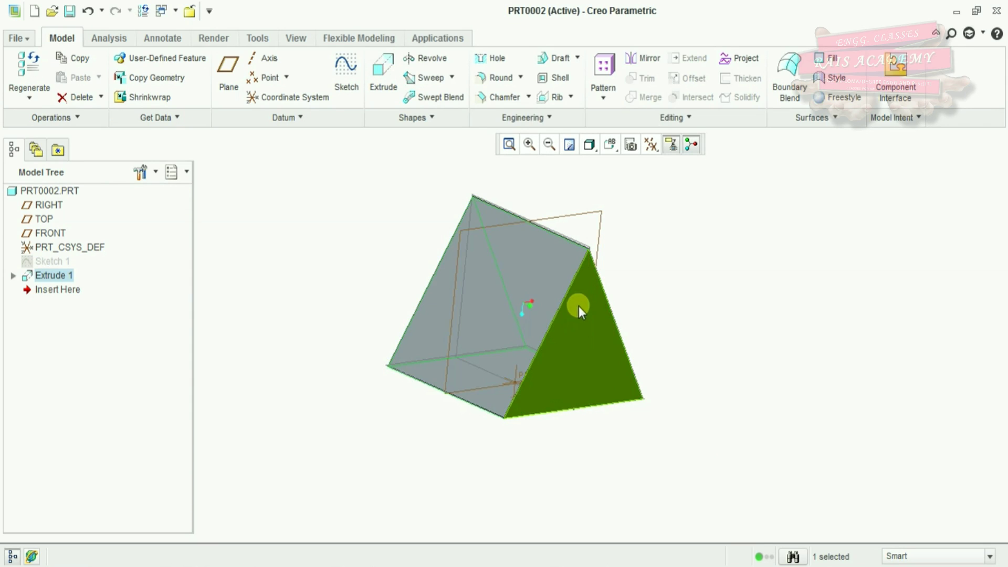
Start a new sketch on the RIGHT datum plane and orient the view parallel to the sketch plane.
{"action": "scroll", "coordinate": [566, 226], "scroll_direction": "up", "scroll_amount": 3}
{"action": "scroll", "coordinate": [566, 226], "scroll_direction": "up", "scroll_amount": 2}
{"action": "left_click", "coordinate": [541, 250]}
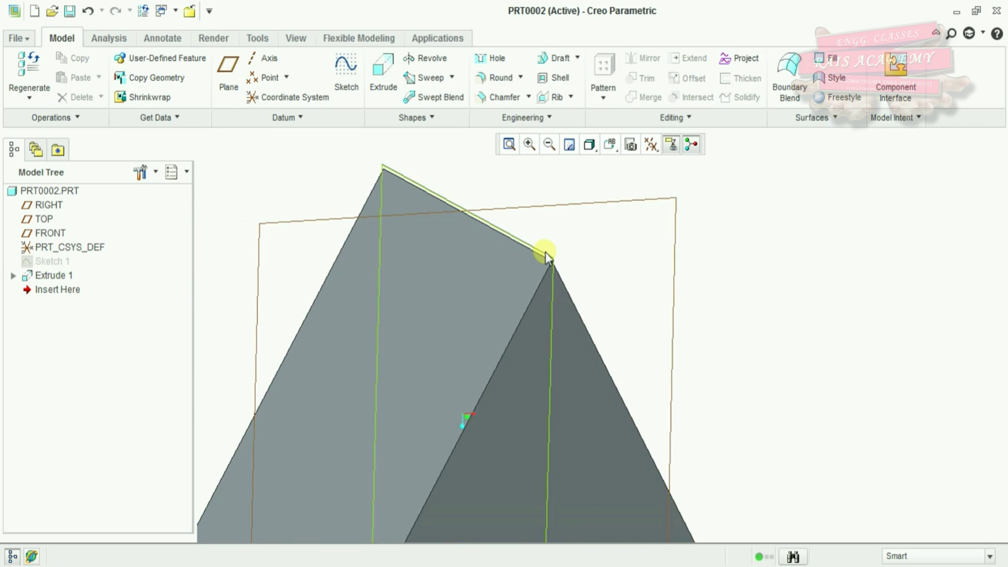
{"action": "left_click", "coordinate": [544, 252]}
{"action": "left_click", "coordinate": [347, 73]}
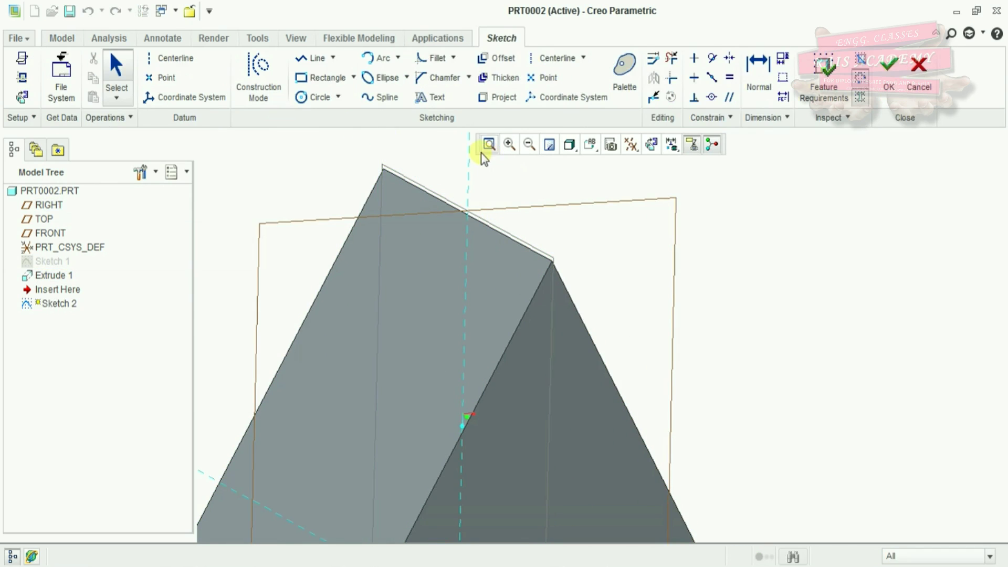
{"action": "left_click", "coordinate": [651, 144]}
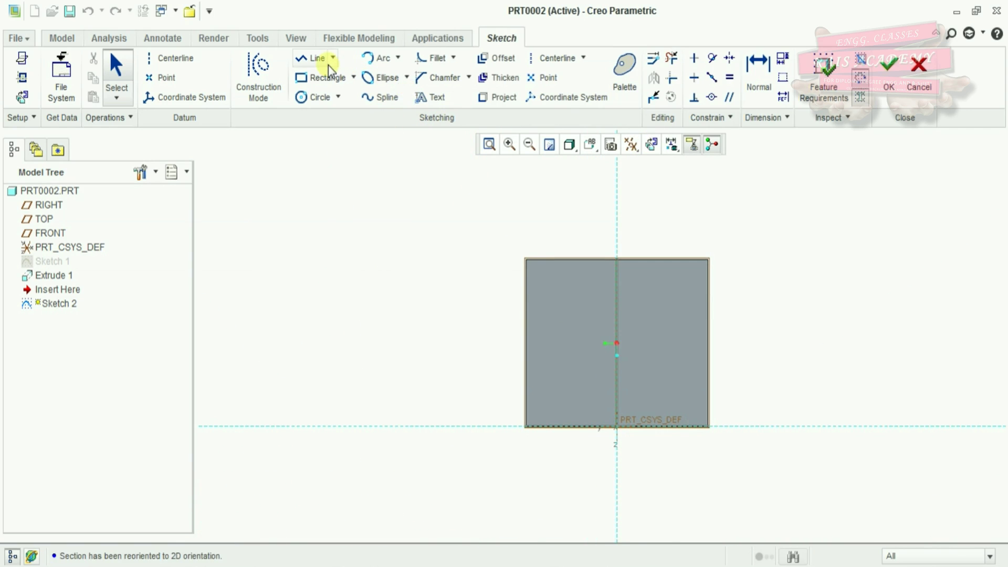
{"action": "left_click", "coordinate": [315, 58]}
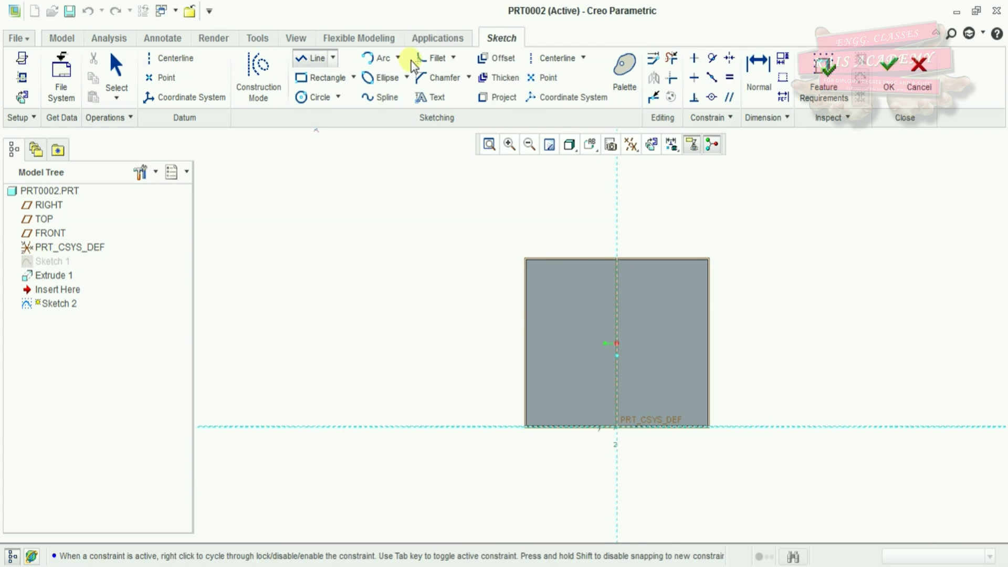
{"action": "left_click", "coordinate": [21, 77]}
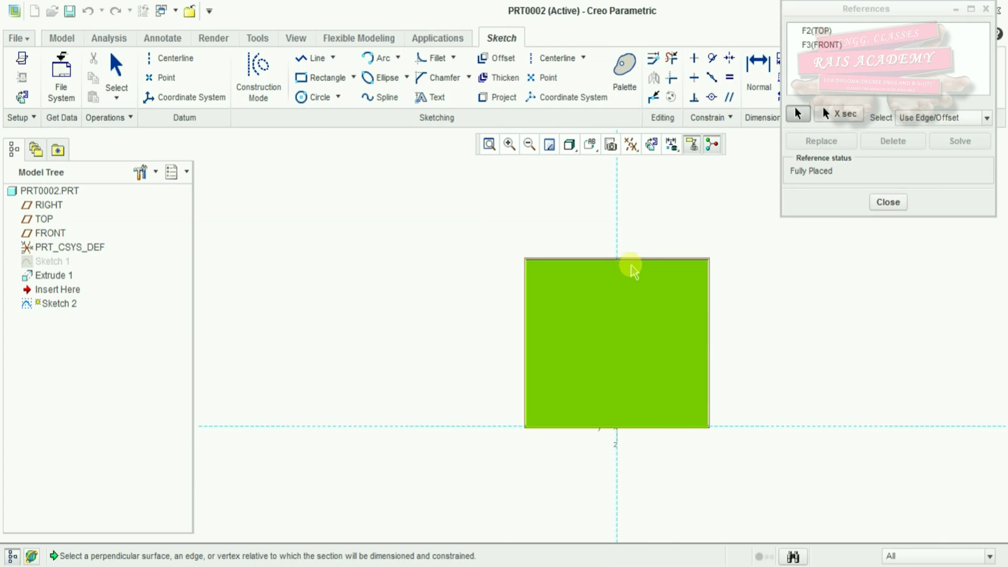
{"action": "left_click", "coordinate": [889, 202]}
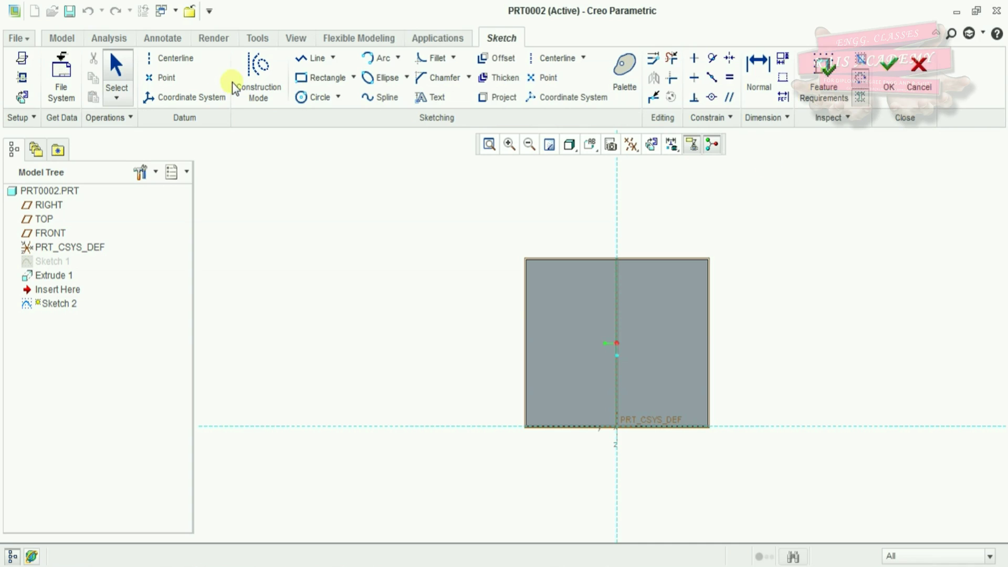
Sketch a closed triangle from the solid's top edge midpoint to its lower corners, with a base about 148 wide.
{"action": "left_click", "coordinate": [617, 259]}
{"action": "left_click", "coordinate": [528, 425]}
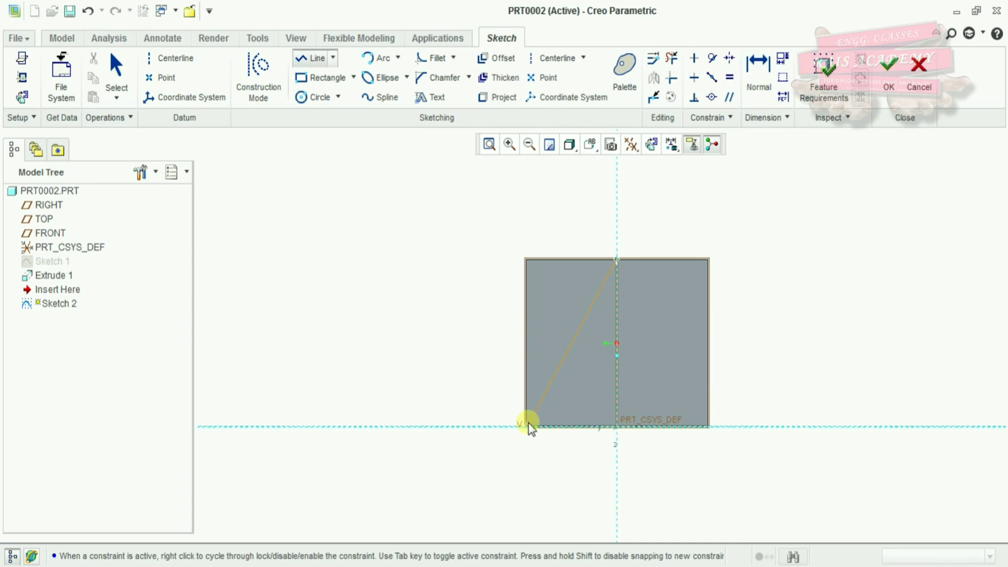
{"action": "middle_click", "coordinate": [708, 426]}
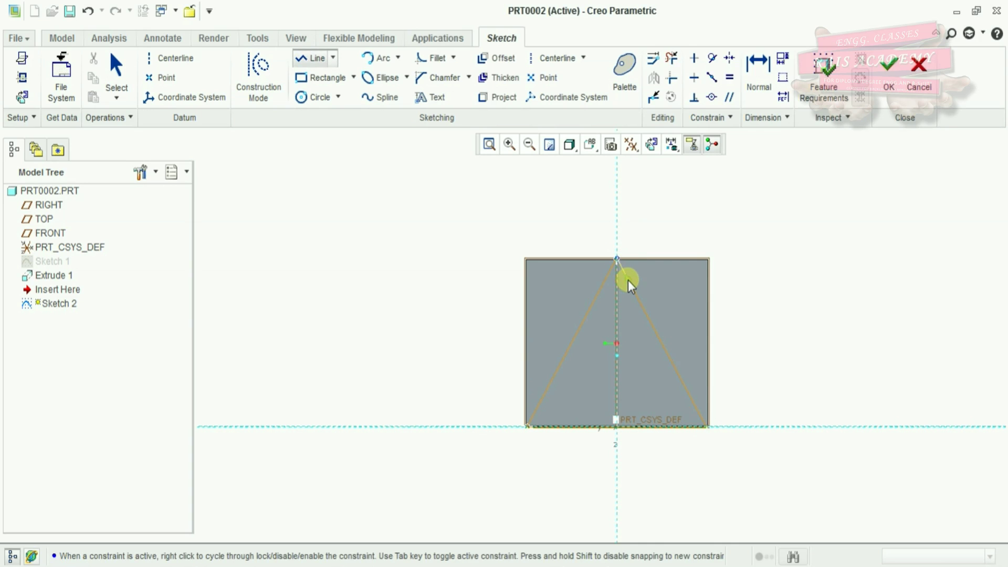
{"action": "scroll", "coordinate": [627, 405], "scroll_direction": "up", "scroll_amount": 5}
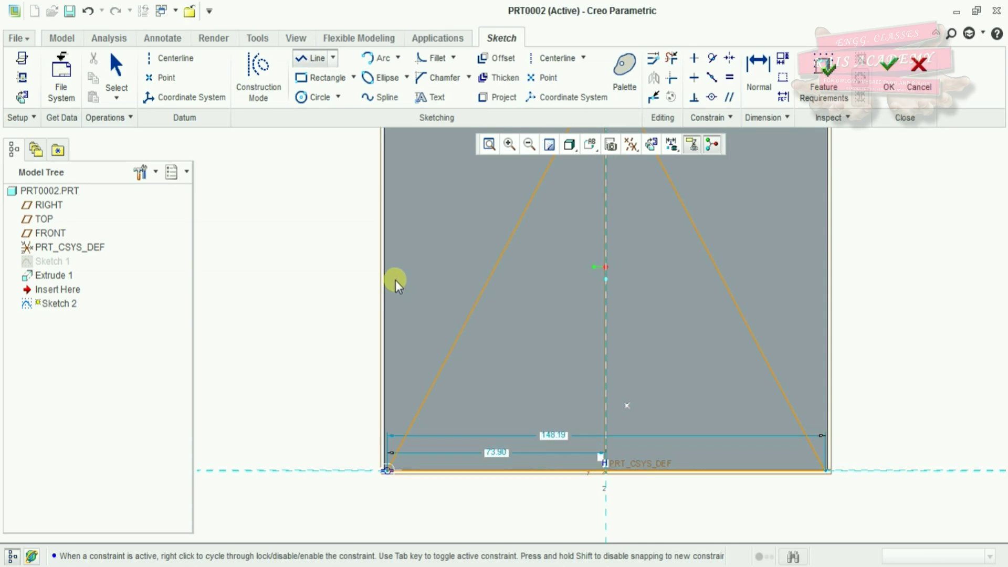
{"action": "middle_click", "coordinate": [396, 279]}
{"action": "scroll", "coordinate": [528, 360], "scroll_direction": "down", "scroll_amount": 5}
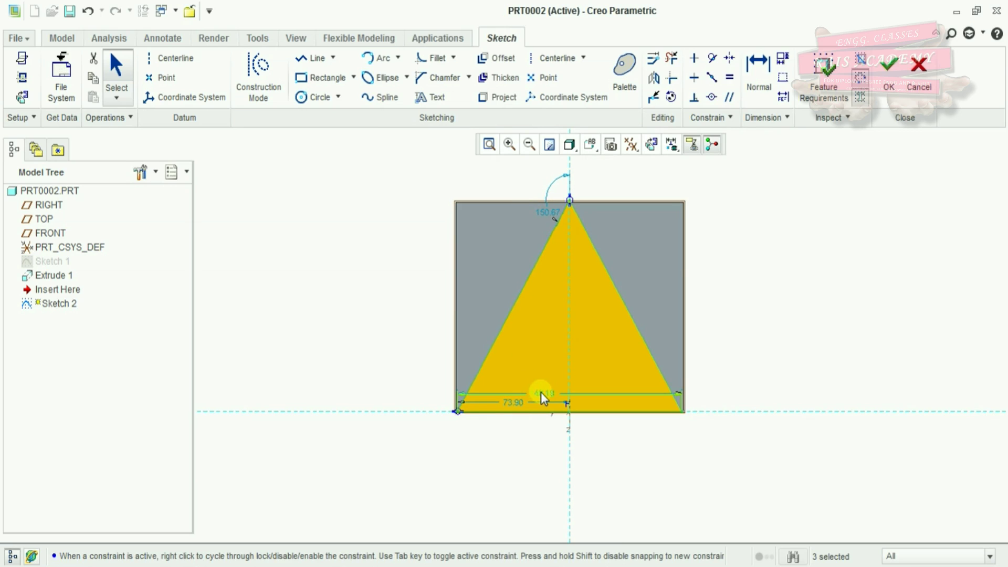
Try angles of 120 and 55 degrees between the triangle's sloping side and the vertical reference.
{"action": "double_click", "coordinate": [553, 213]}
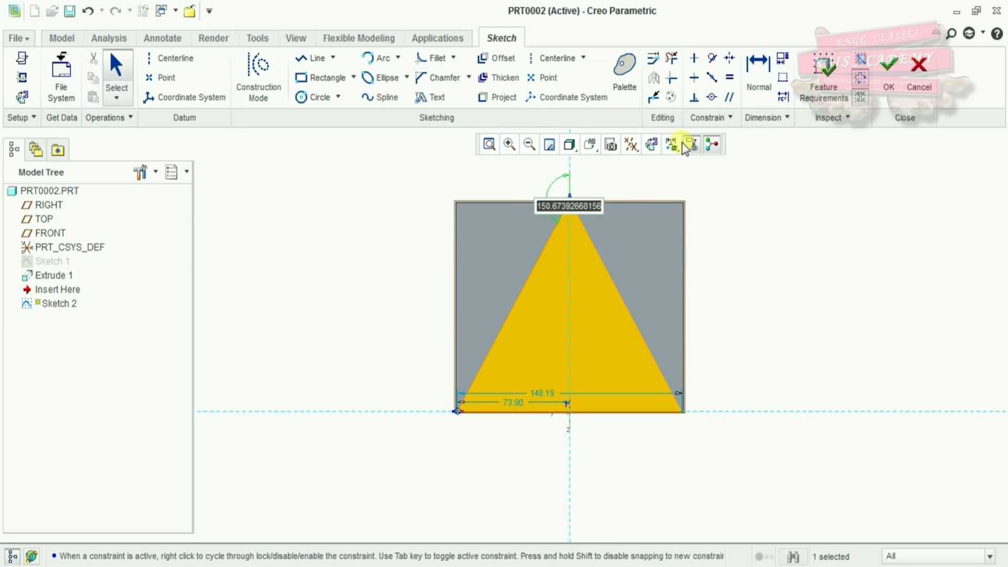
{"action": "type", "text": "120"}
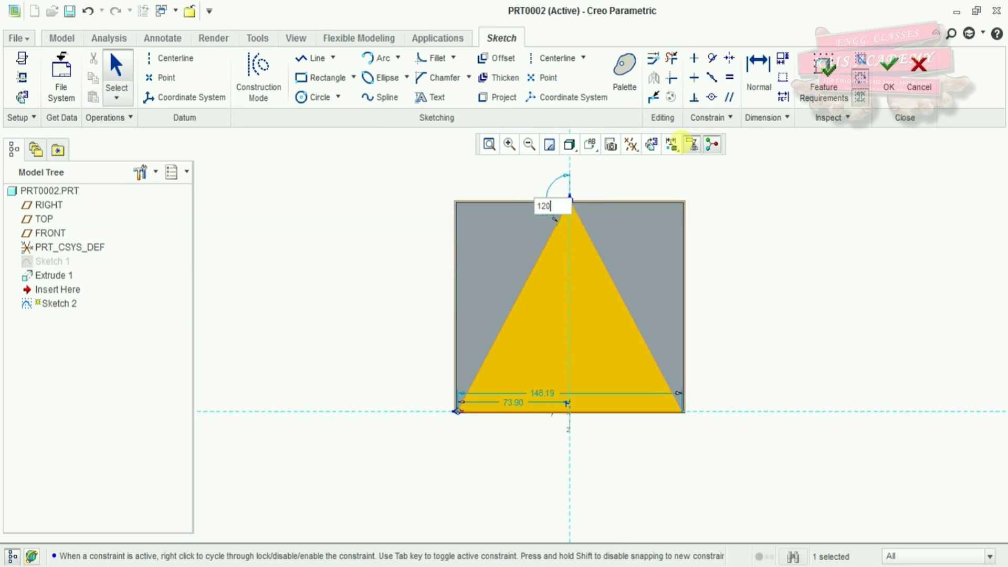
{"action": "key", "text": "Return"}
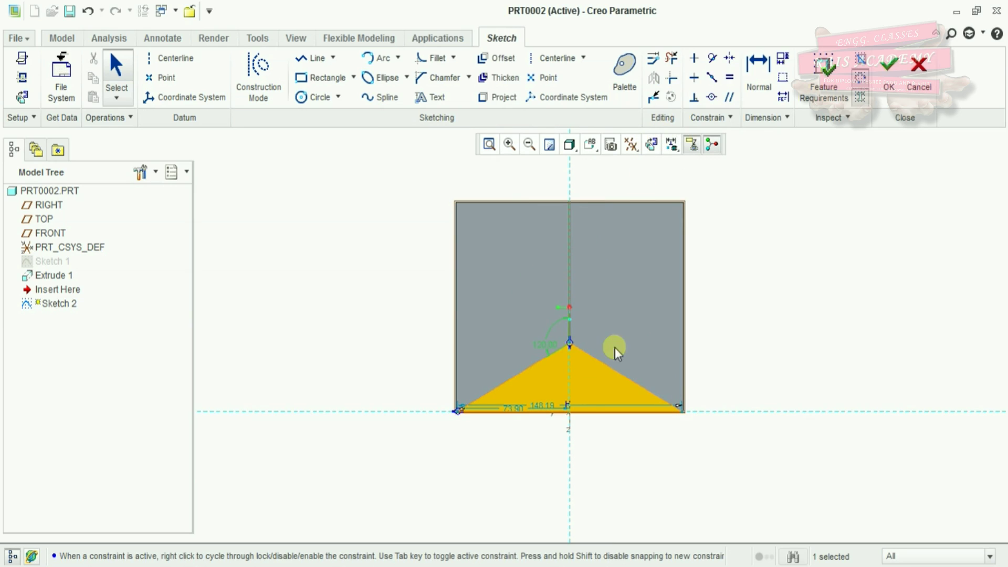
{"action": "scroll", "coordinate": [547, 455], "scroll_direction": "up", "scroll_amount": 2}
{"action": "scroll", "coordinate": [550, 339], "scroll_direction": "down", "scroll_amount": 2}
{"action": "scroll", "coordinate": [557, 290], "scroll_direction": "up", "scroll_amount": 2}
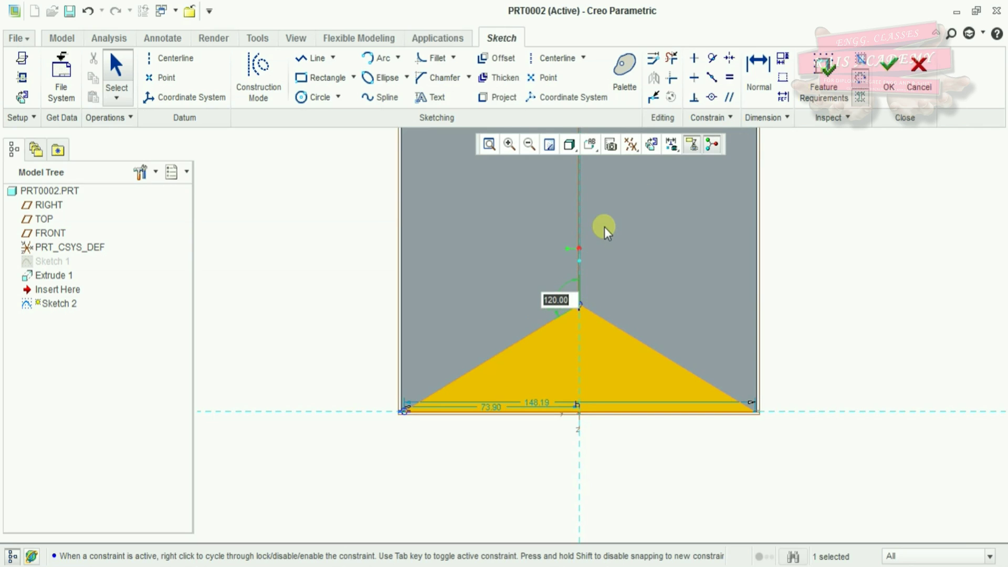
{"action": "type", "text": "55"}
{"action": "key", "text": "Return"}
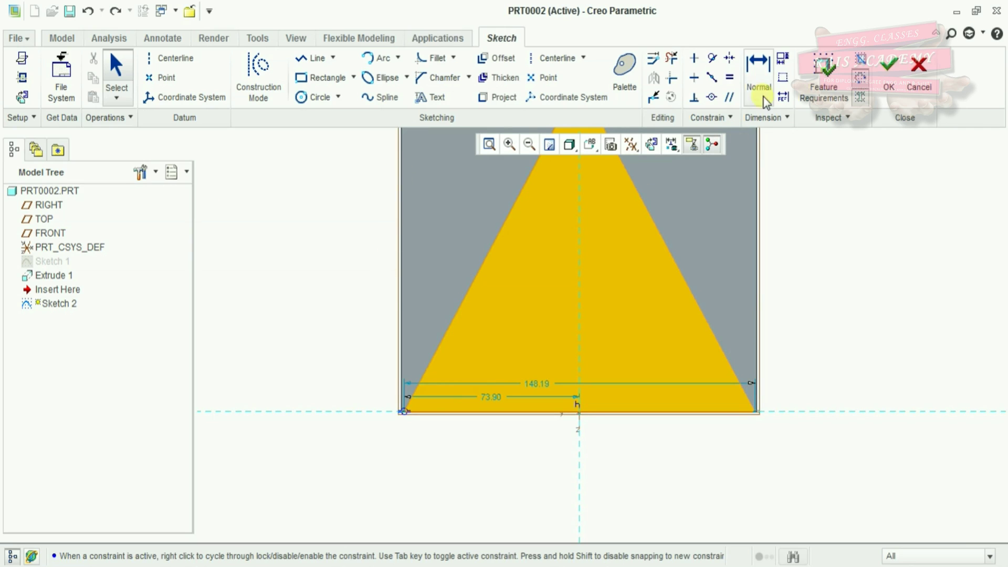
Dimension the angle between the triangle's right side and base as 60 degrees, and set the base width to 150.
{"action": "left_click", "coordinate": [772, 82]}
{"action": "left_click", "coordinate": [712, 326]}
{"action": "left_click", "coordinate": [706, 414]}
{"action": "middle_click", "coordinate": [700, 383]}
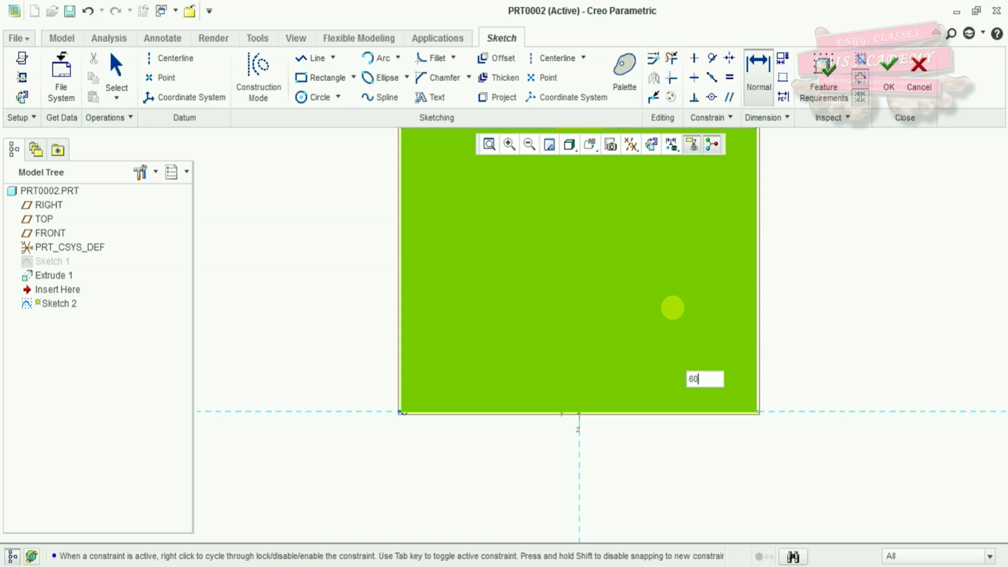
{"action": "key", "text": "Return"}
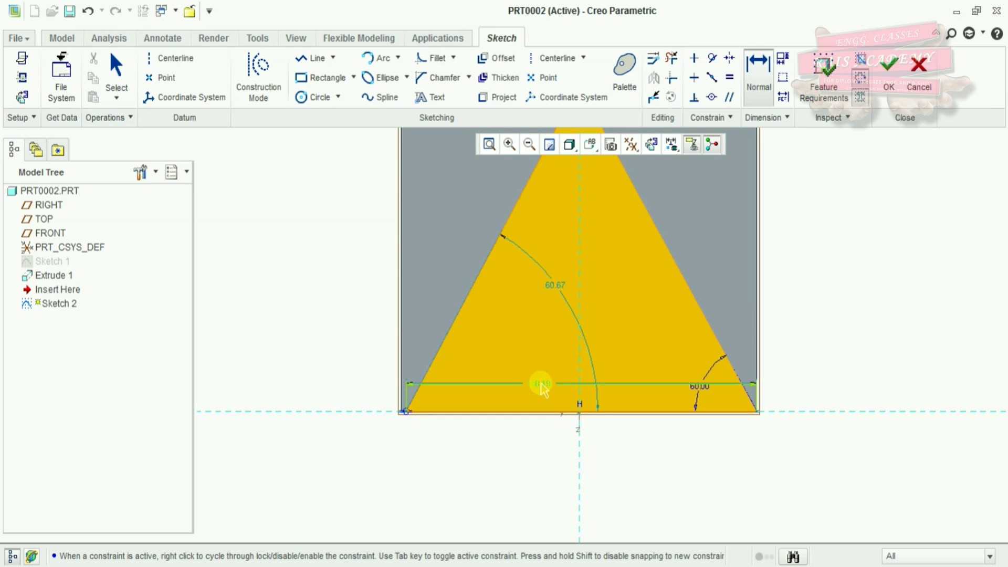
{"action": "double_click", "coordinate": [539, 384]}
{"action": "type", "text": "1"}
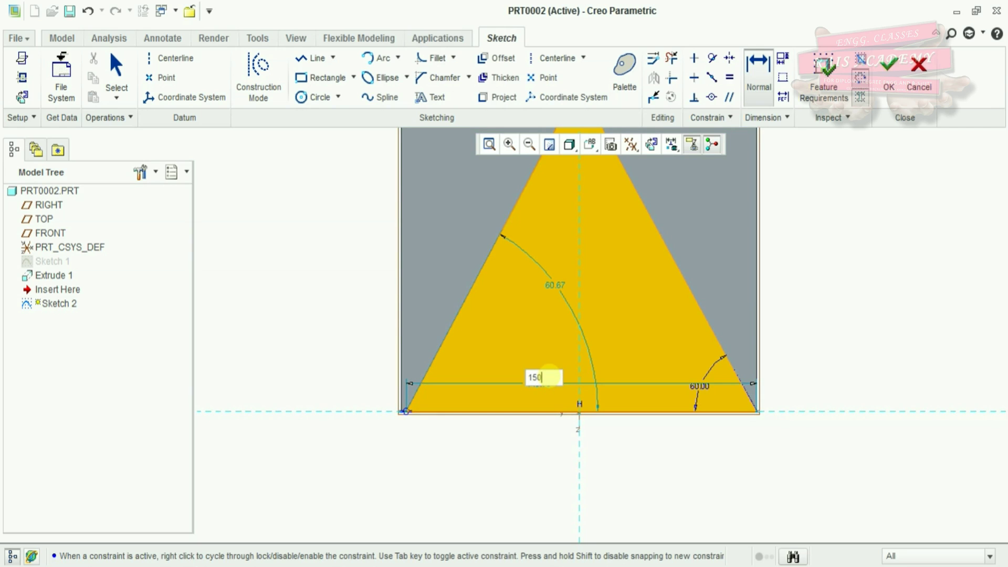
{"action": "type", "text": "50"}
{"action": "key", "text": "Return"}
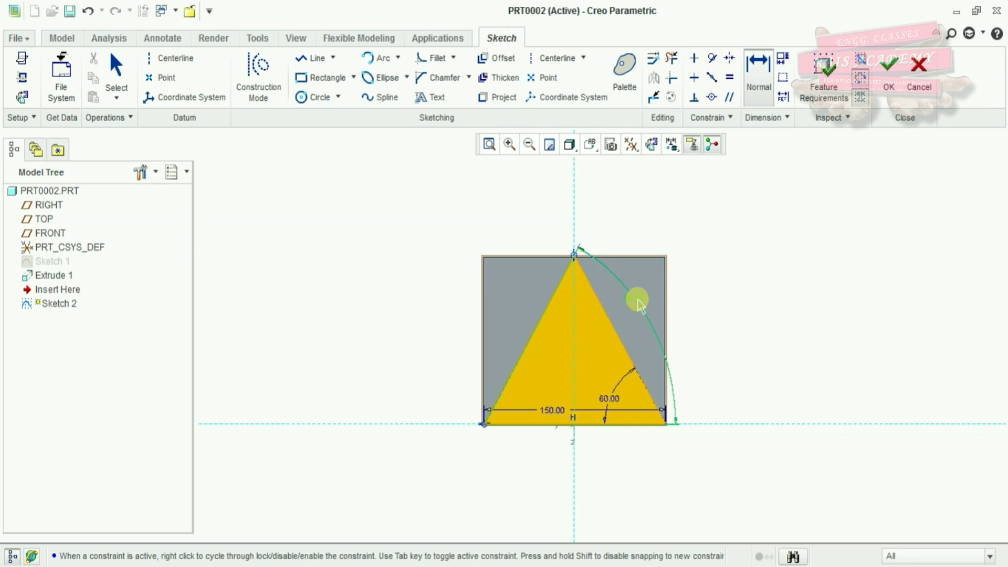
Dimension the angle of the triangle's other sloping side as 60 degrees and finish the sketch.
{"action": "middle_click", "coordinate": [639, 304]}
{"action": "type", "text": "60"}
{"action": "key", "text": "Return"}
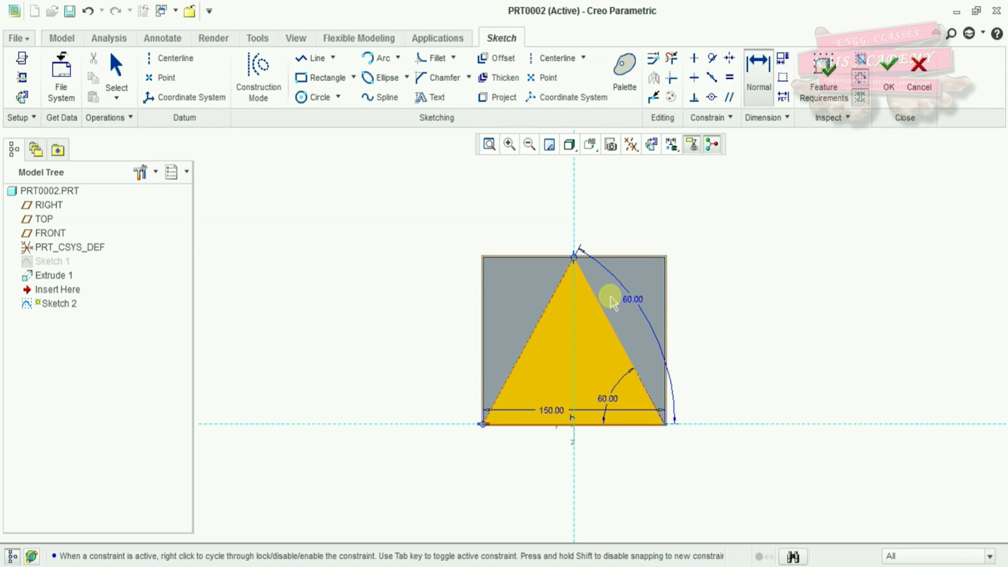
{"action": "left_click", "coordinate": [889, 95]}
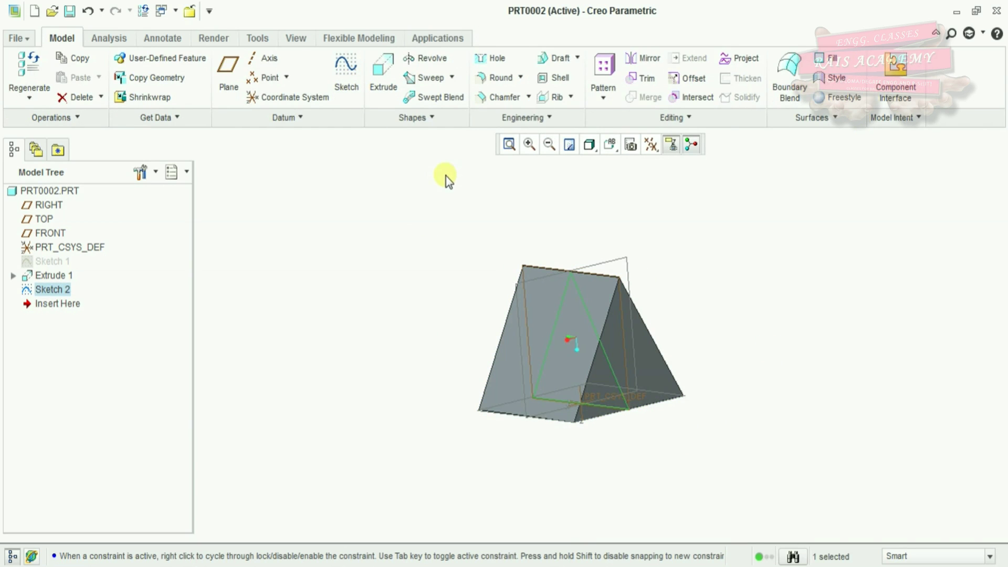
Redefine Sketch 2 by adding a rectangle that encloses the whole solid around the triangle, and finish the sketch.
{"action": "right_click", "coordinate": [67, 286]}
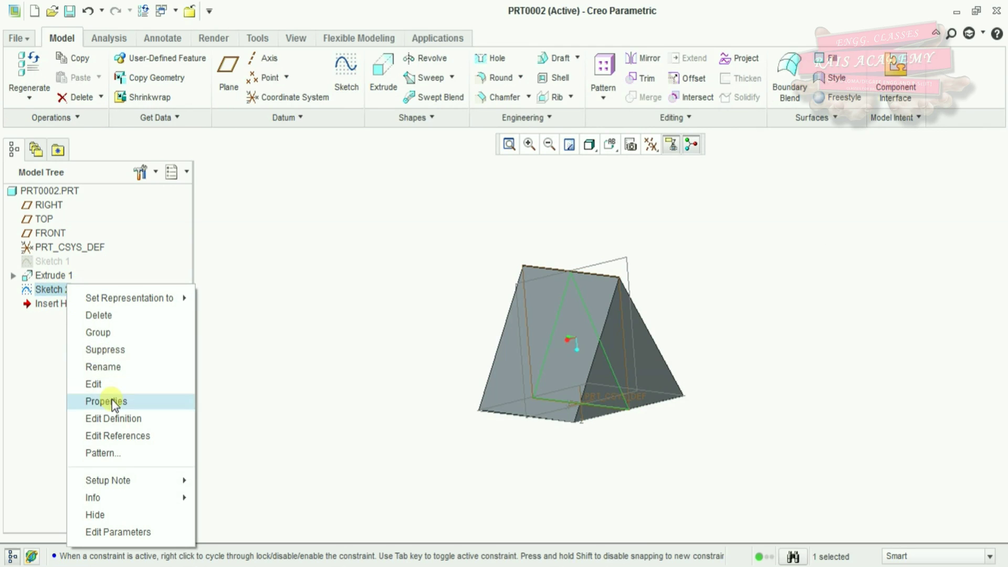
{"action": "left_click", "coordinate": [118, 418]}
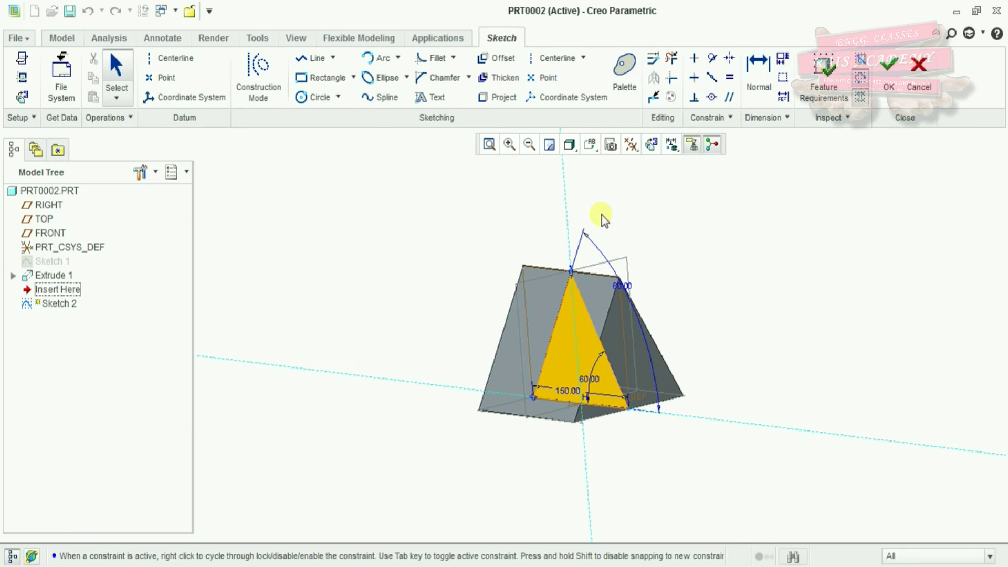
{"action": "left_click", "coordinate": [653, 148]}
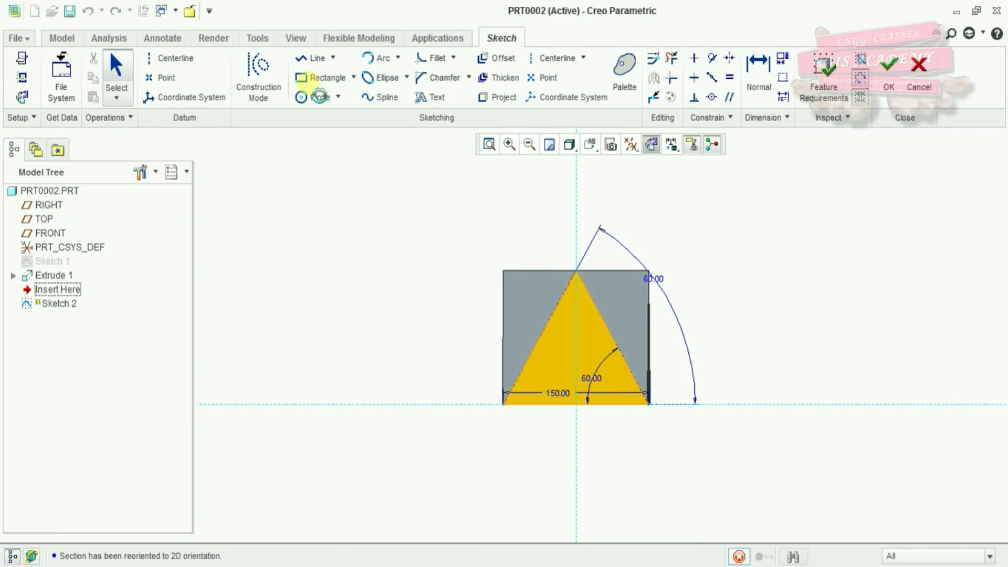
{"action": "left_click", "coordinate": [310, 78]}
{"action": "left_click", "coordinate": [484, 263]}
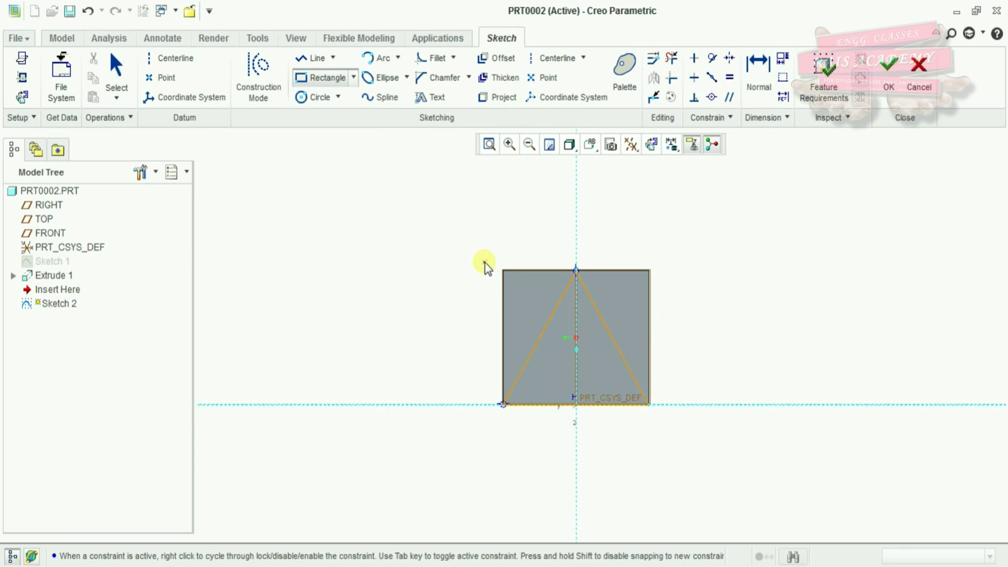
{"action": "left_click", "coordinate": [688, 426]}
{"action": "middle_click", "coordinate": [698, 420]}
{"action": "left_click", "coordinate": [889, 66]}
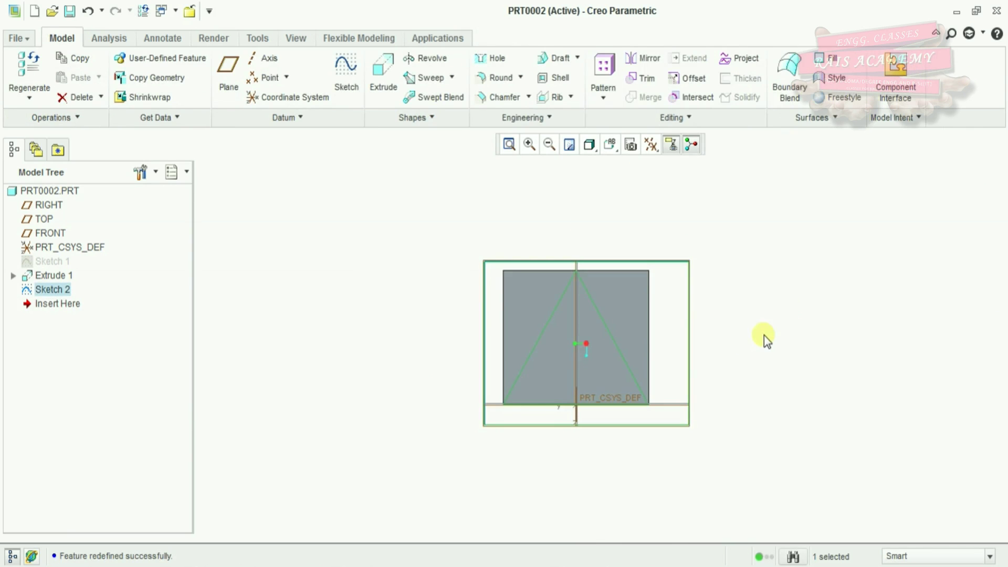
Extrude Sketch 2 symmetrically about its plane to a total depth of 150.
{"action": "left_click", "coordinate": [383, 68]}
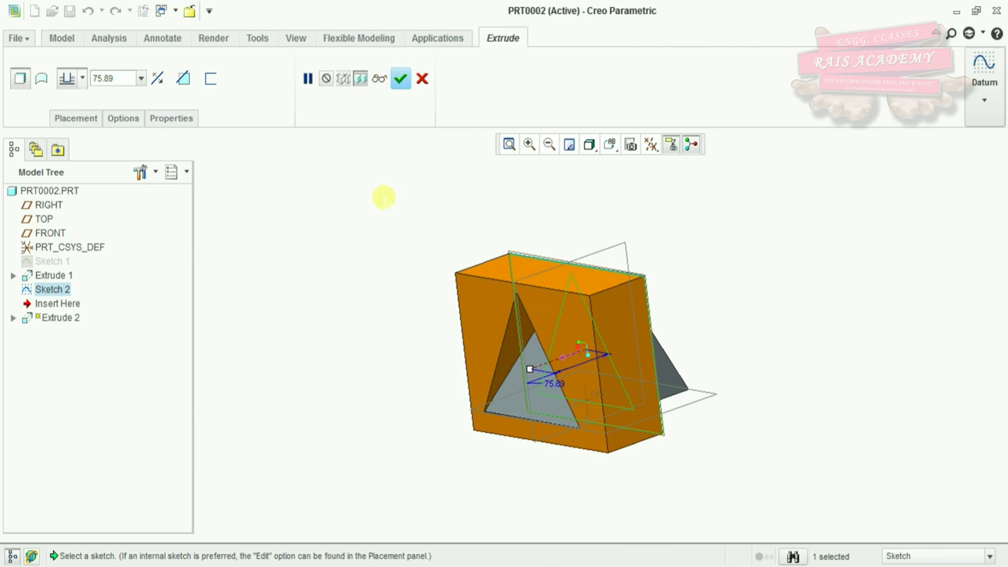
{"action": "left_click", "coordinate": [82, 78]}
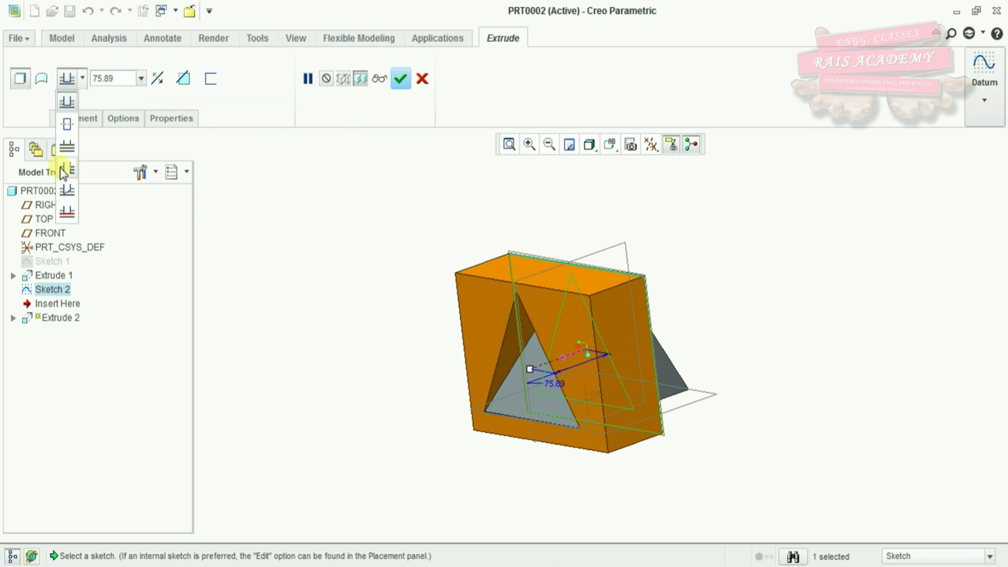
{"action": "left_click", "coordinate": [67, 124]}
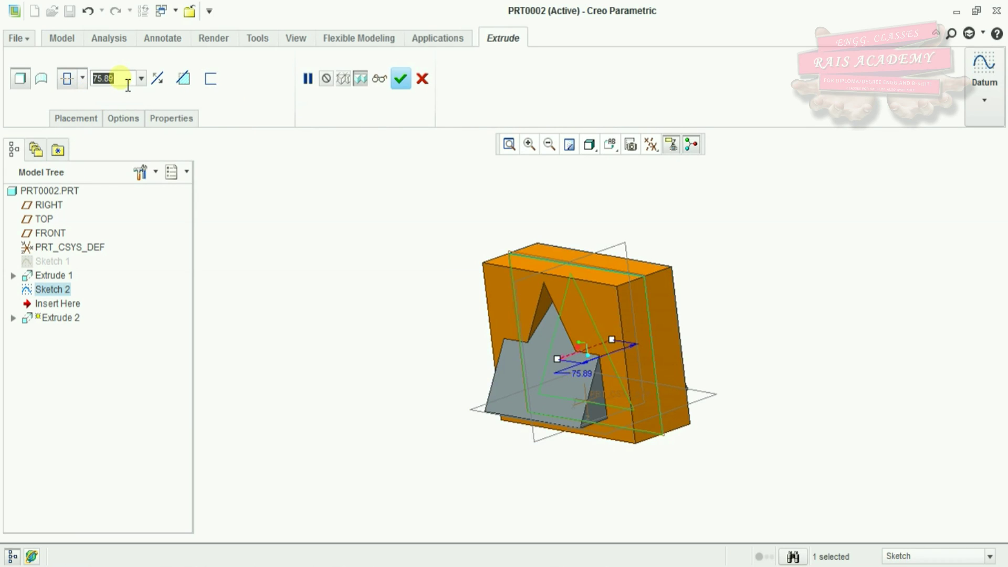
{"action": "type", "text": "15"}
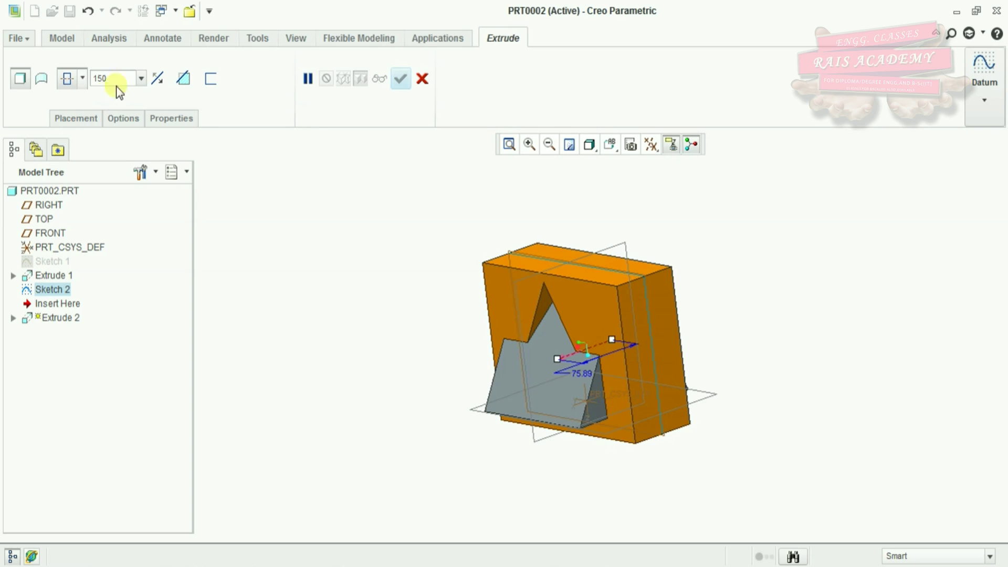
{"action": "type", "text": "0"}
{"action": "key", "text": "Return"}
{"action": "left_click", "coordinate": [119, 118]}
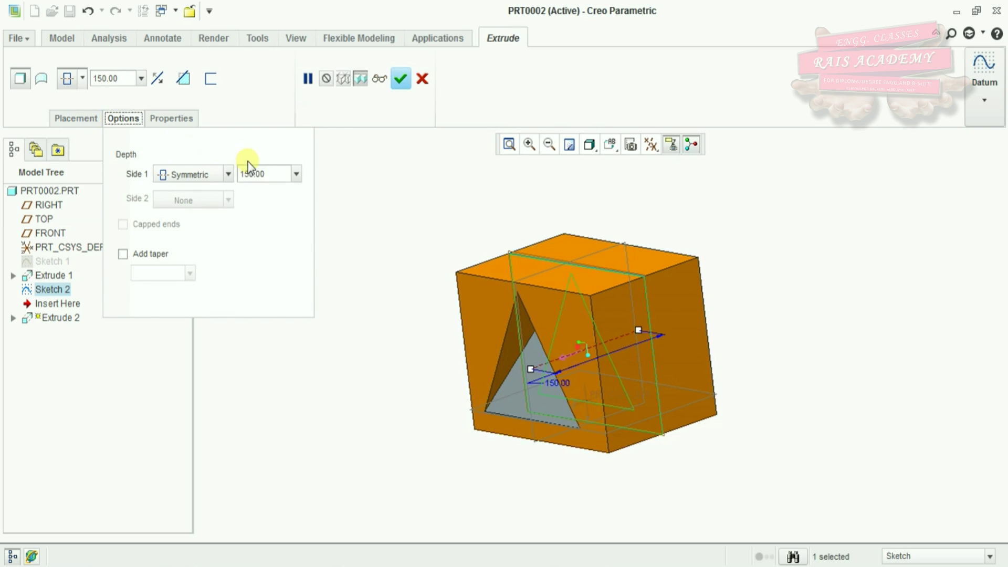
{"action": "left_click", "coordinate": [400, 79]}
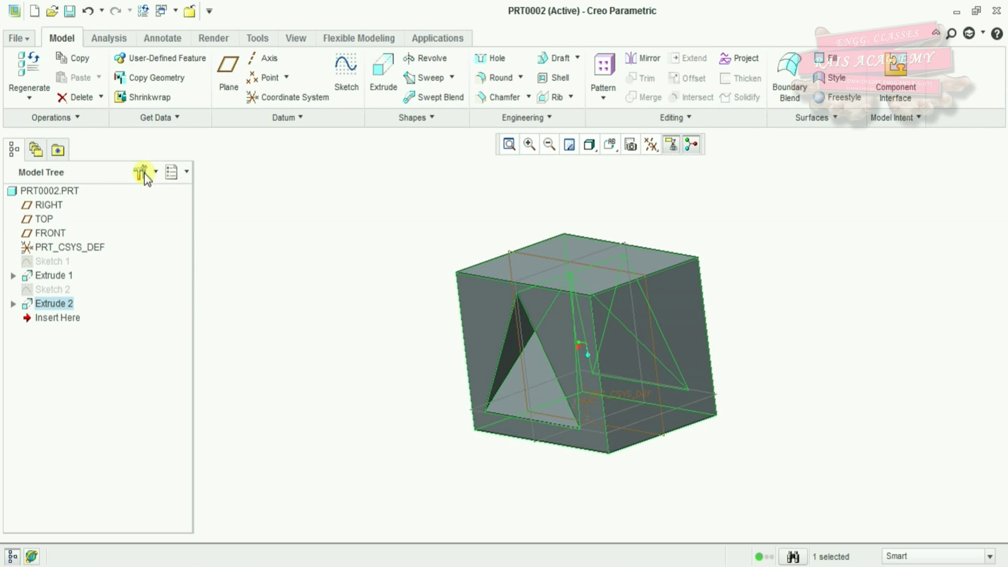
Redefine Extrude 2 to remove material, so the area outside the triangle is cut away.
{"action": "right_click", "coordinate": [71, 304]}
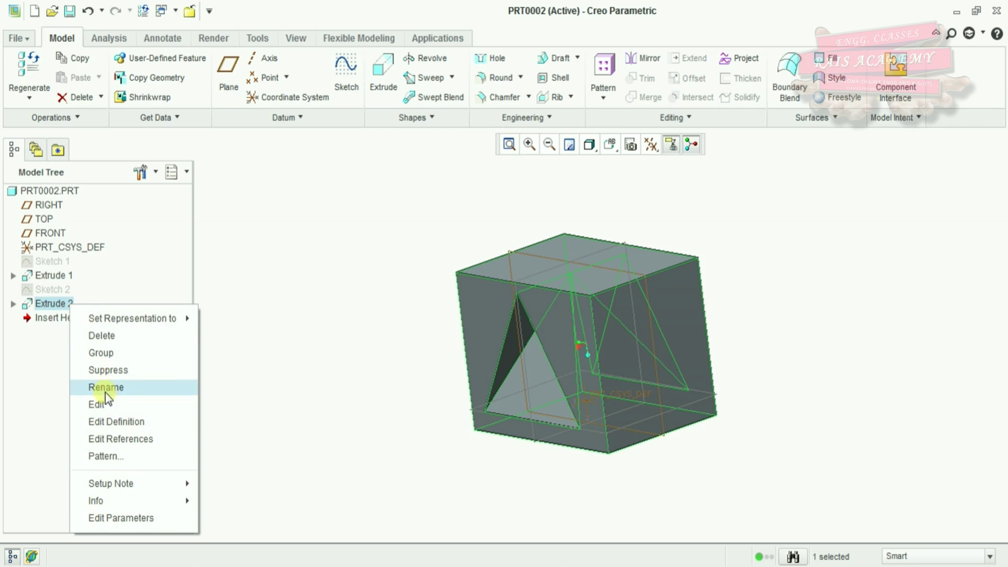
{"action": "left_click", "coordinate": [103, 420]}
{"action": "left_click", "coordinate": [184, 80]}
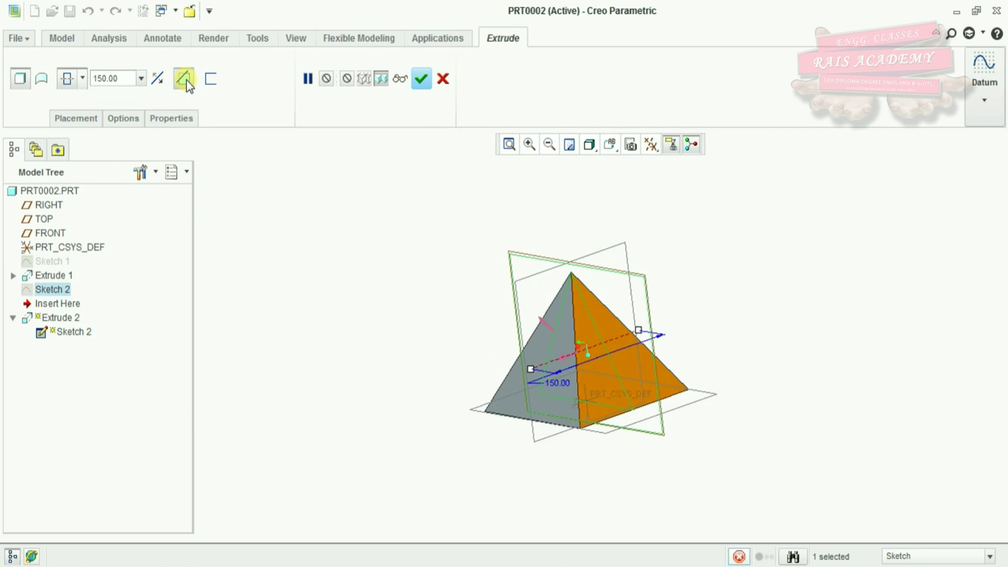
{"action": "left_click", "coordinate": [422, 79]}
Create a datum plane offset 60 outward from the pyramid's sloping face.
{"action": "middle_click_drag", "start_coordinate": [636, 279], "coordinate": [610, 358]}
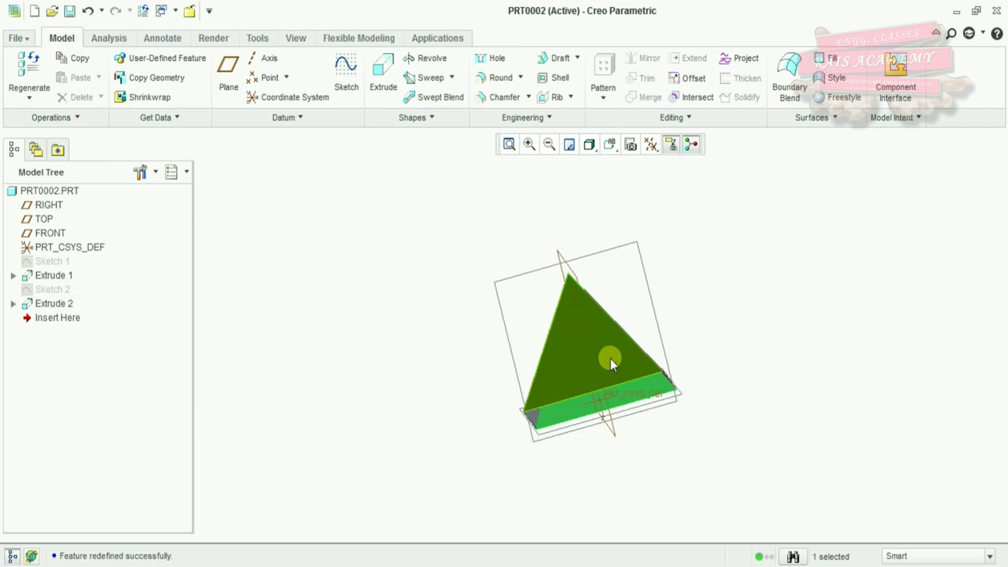
{"action": "left_click", "coordinate": [230, 80]}
{"action": "middle_click_drag", "start_coordinate": [371, 274], "coordinate": [439, 259]}
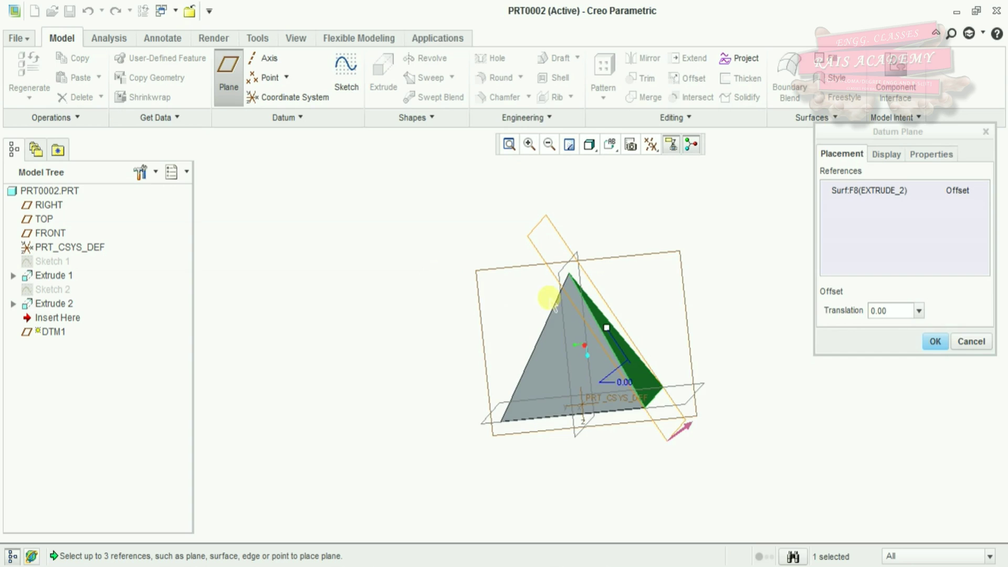
{"action": "left_click_drag", "start_coordinate": [607, 328], "coordinate": [649, 298]}
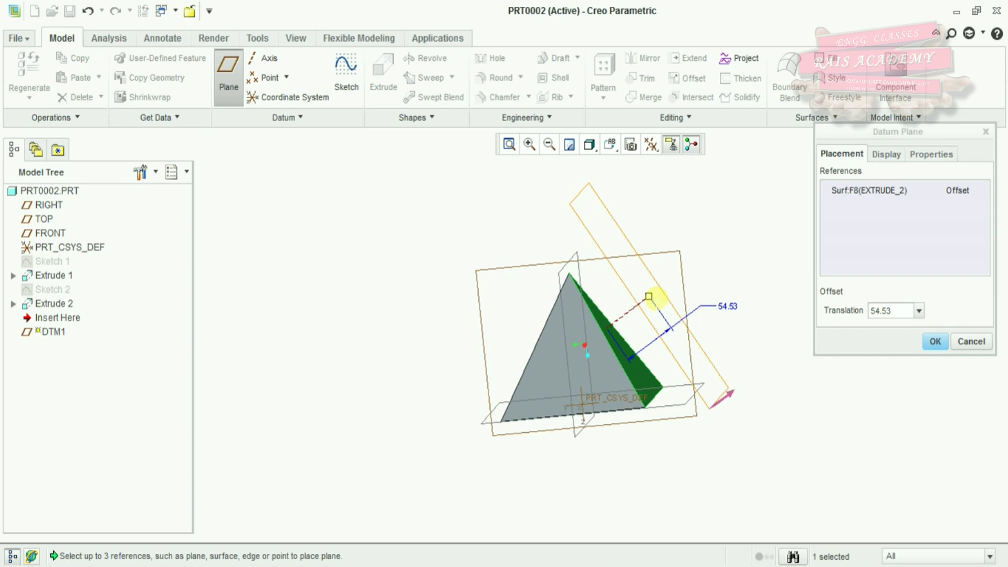
{"action": "left_click", "coordinate": [899, 314]}
{"action": "type", "text": "60"}
{"action": "key", "text": "Return"}
{"action": "left_click", "coordinate": [935, 341]}
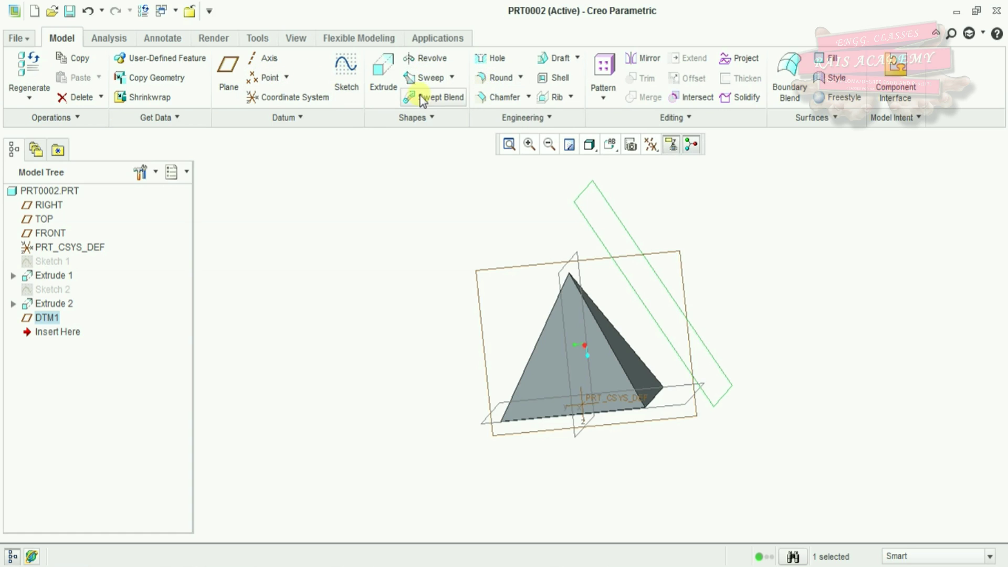
Start a sketch on the offset datum plane and draw a circle about 23 in diameter centred on the part coordinate system.
{"action": "left_click", "coordinate": [348, 68]}
{"action": "left_click", "coordinate": [316, 100]}
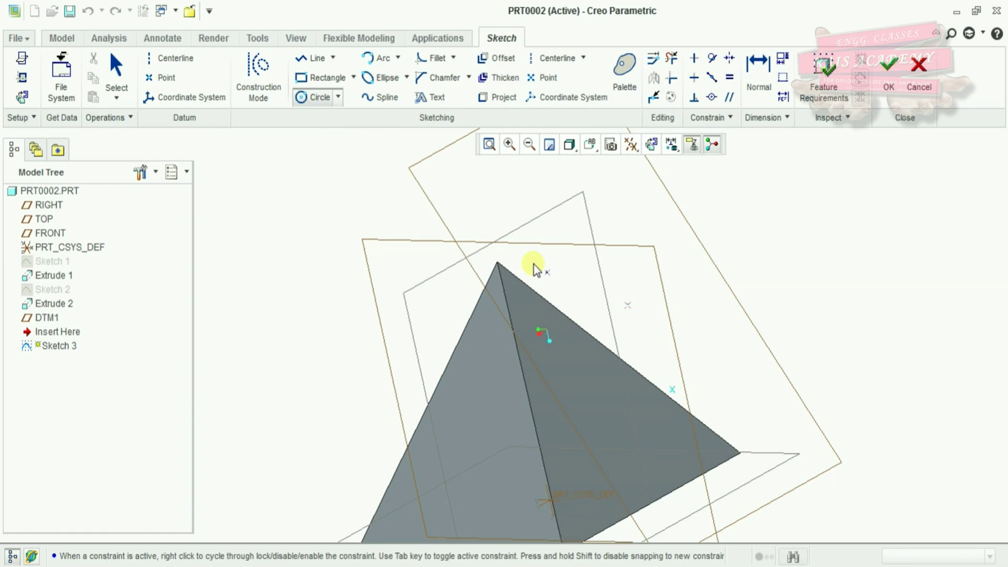
{"action": "left_click", "coordinate": [651, 145]}
{"action": "scroll", "coordinate": [599, 399], "scroll_direction": "up", "scroll_amount": 5}
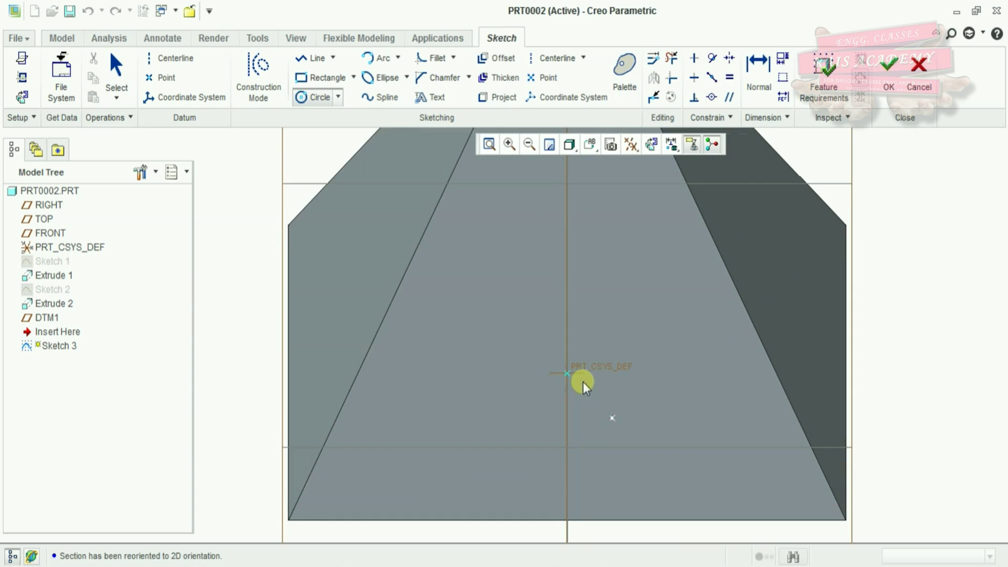
{"action": "scroll", "coordinate": [583, 382], "scroll_direction": "up", "scroll_amount": 2}
{"action": "left_click", "coordinate": [559, 369]}
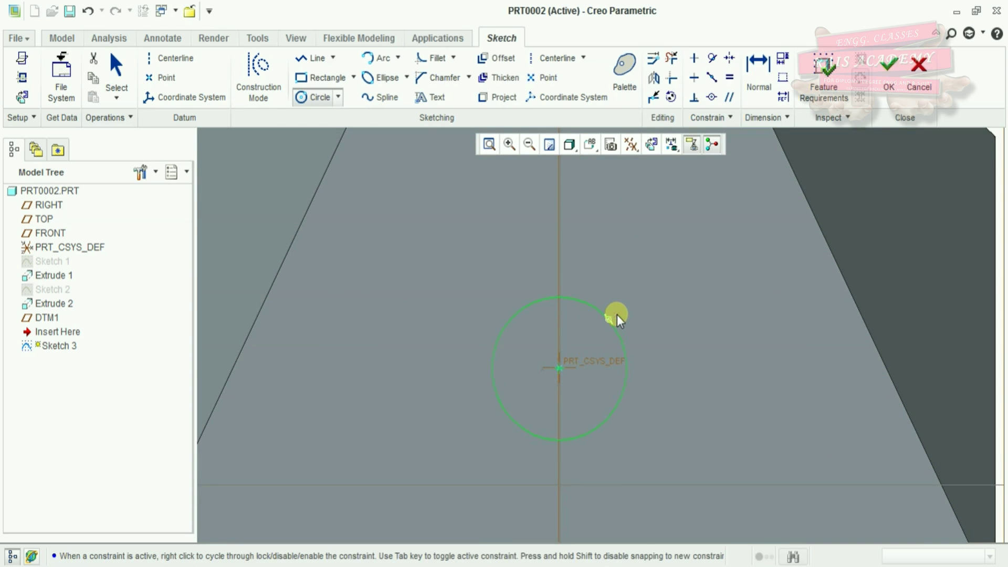
{"action": "left_click", "coordinate": [617, 314]}
{"action": "middle_click", "coordinate": [545, 325]}
Set the circle's diameter to 60 and finish the sketch.
{"action": "double_click", "coordinate": [468, 297]}
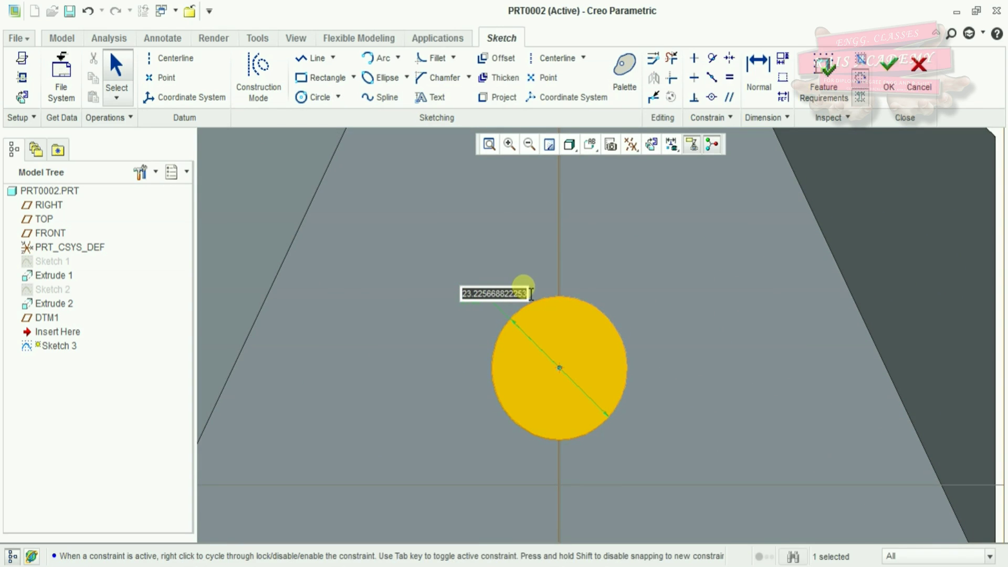
{"action": "type", "text": "60"}
{"action": "key", "text": "Return"}
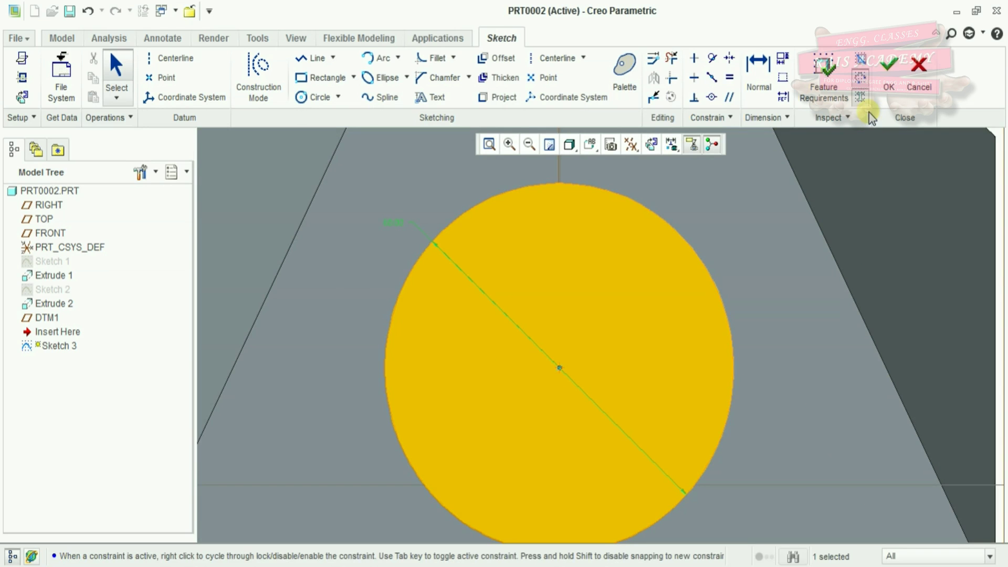
{"action": "left_click", "coordinate": [889, 71]}
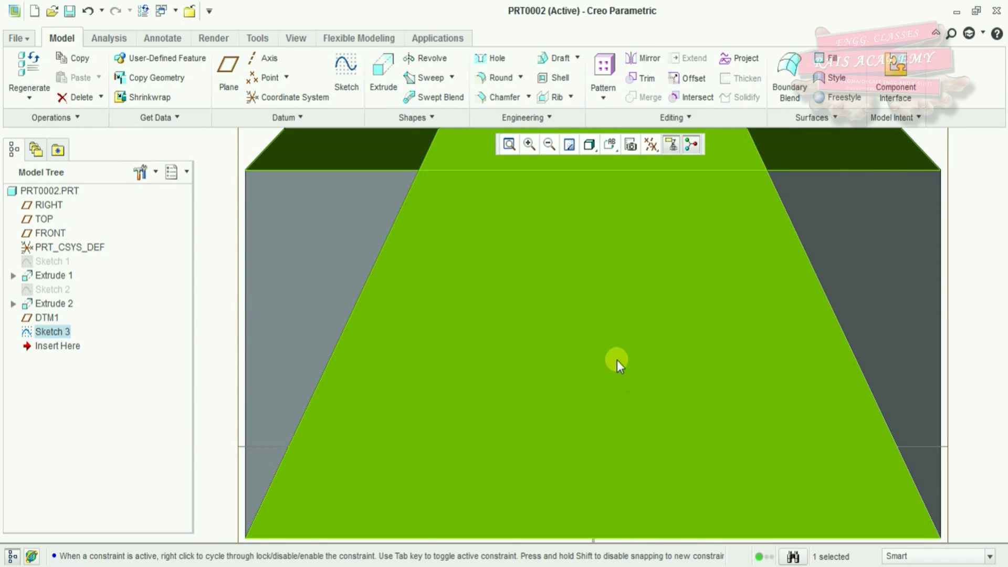
Reopen Sketch 3 for redefinition and add the pyramid's bottom edge as a sketch reference.
{"action": "right_click", "coordinate": [59, 332]}
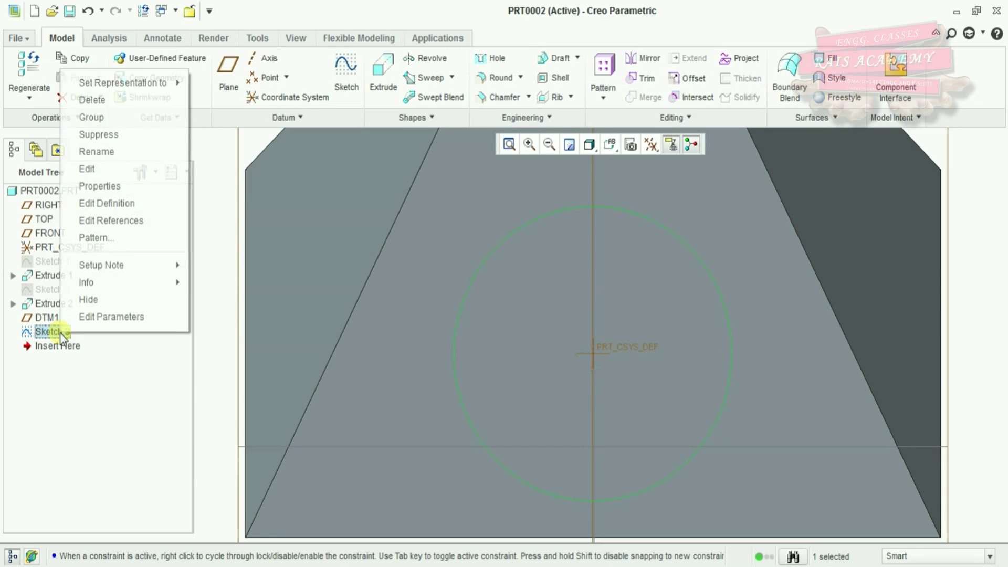
{"action": "left_click", "coordinate": [100, 204]}
{"action": "scroll", "coordinate": [449, 407], "scroll_direction": "down", "scroll_amount": 3}
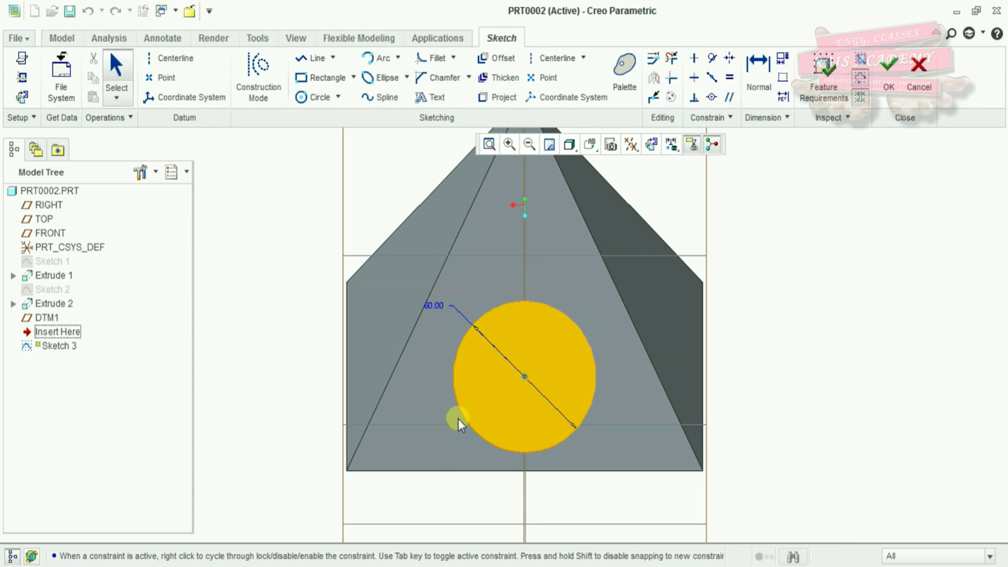
{"action": "scroll", "coordinate": [501, 350], "scroll_direction": "down", "scroll_amount": 2}
{"action": "scroll", "coordinate": [509, 352], "scroll_direction": "up", "scroll_amount": 3}
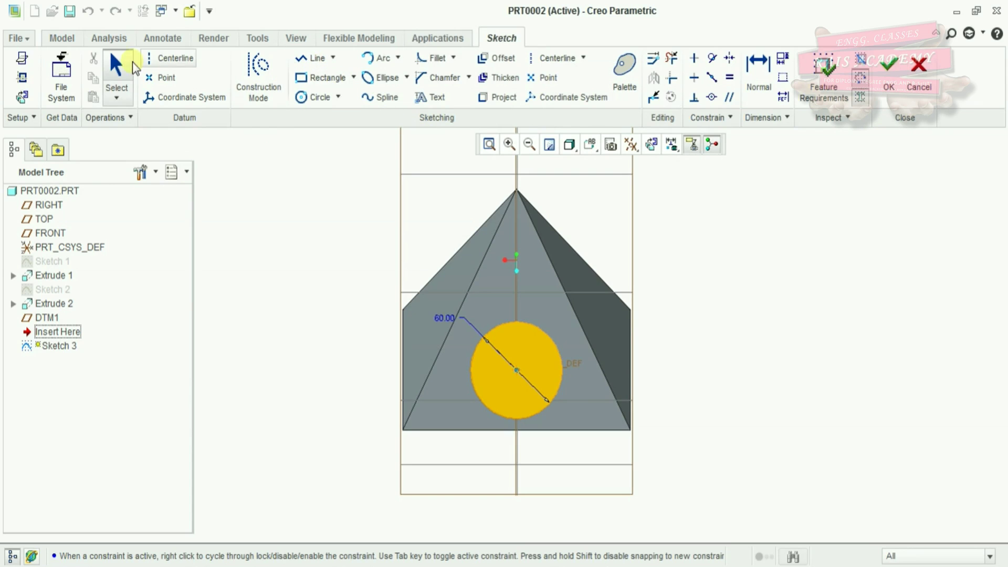
{"action": "left_click", "coordinate": [24, 80]}
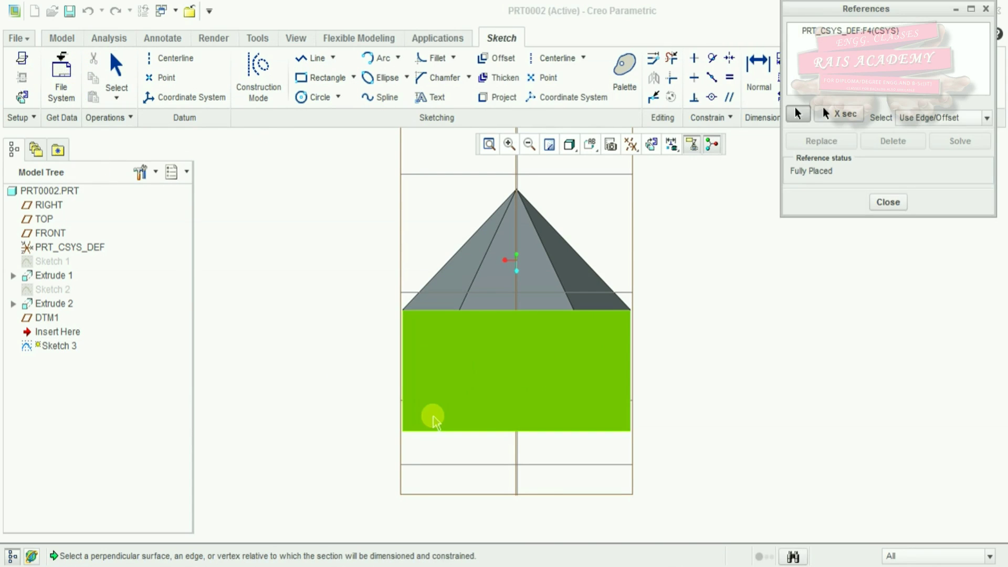
{"action": "left_click", "coordinate": [496, 431]}
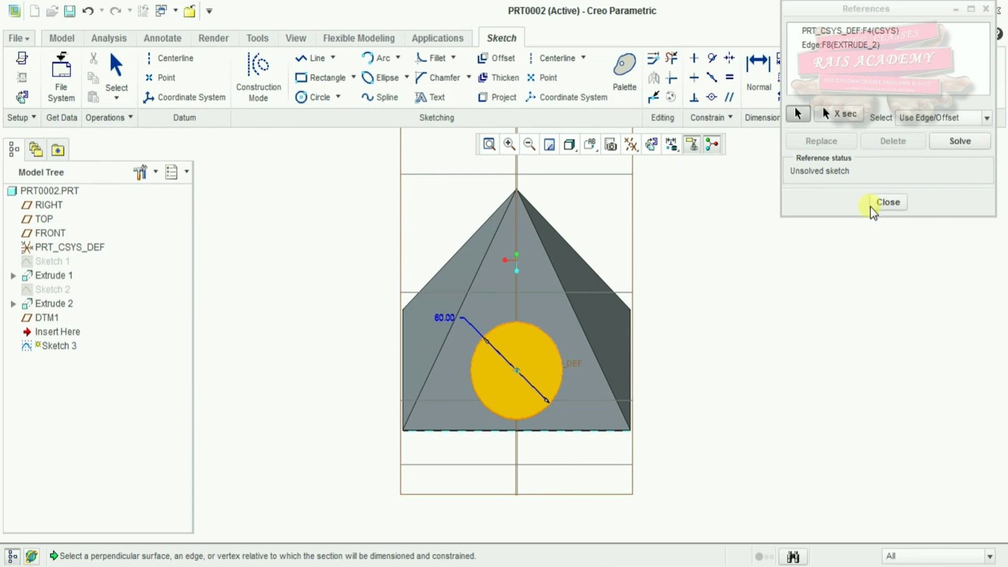
{"action": "left_click", "coordinate": [887, 205]}
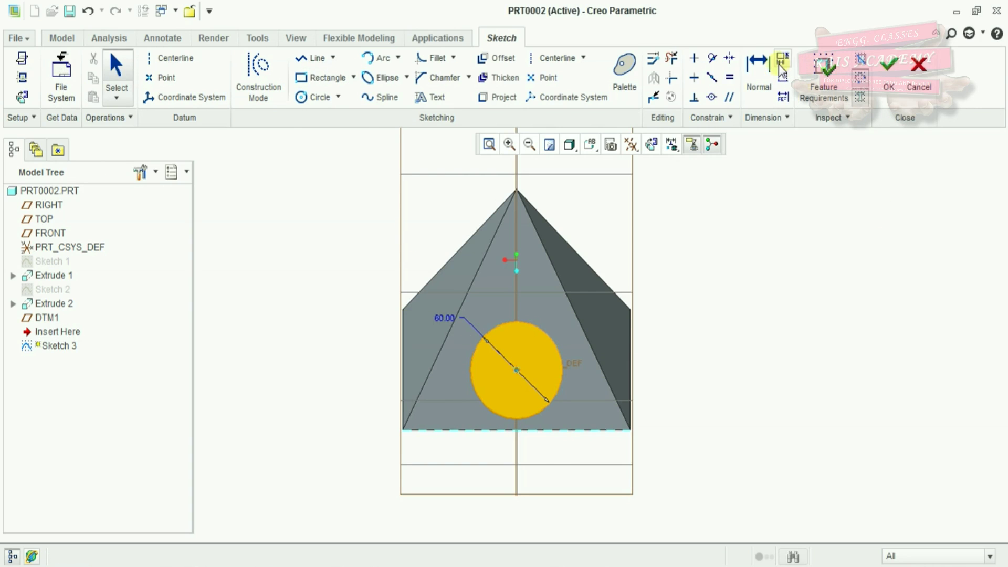
Try to dimension the circle's centre from the pyramid's bottom edge and resolve the sketch conflict.
{"action": "left_click", "coordinate": [759, 68]}
{"action": "left_click", "coordinate": [517, 372]}
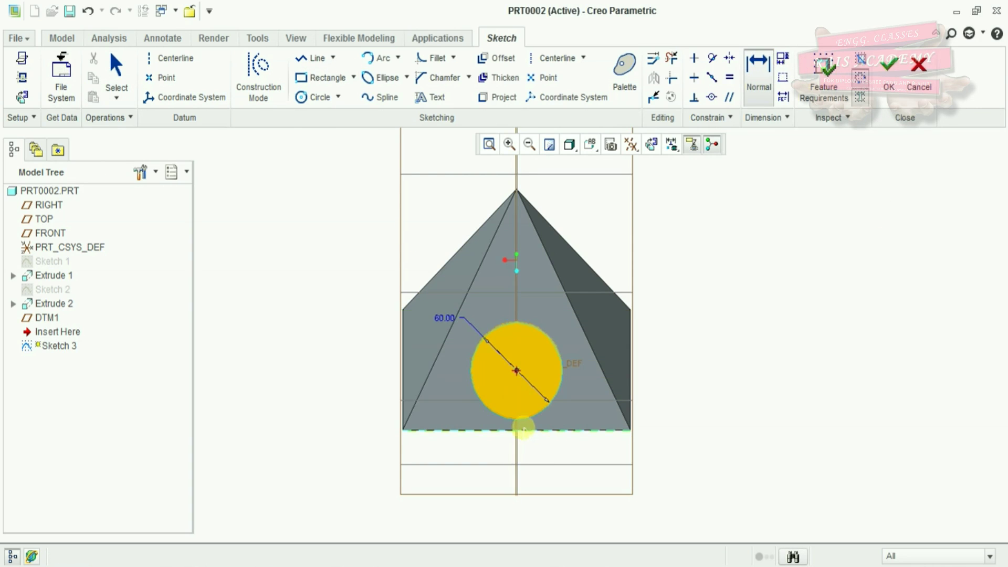
{"action": "left_click", "coordinate": [527, 431]}
{"action": "middle_click", "coordinate": [641, 380]}
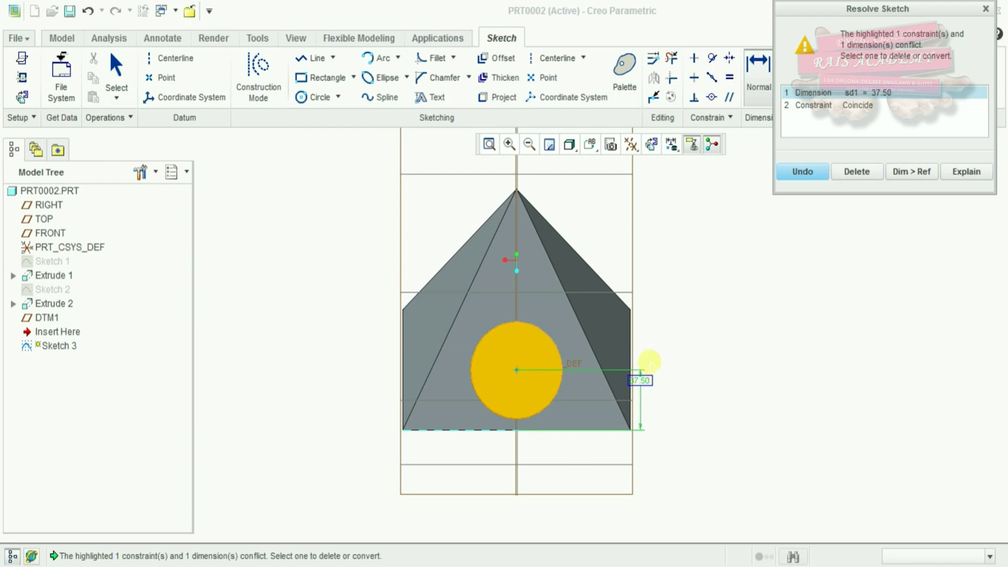
{"action": "left_click", "coordinate": [641, 381]}
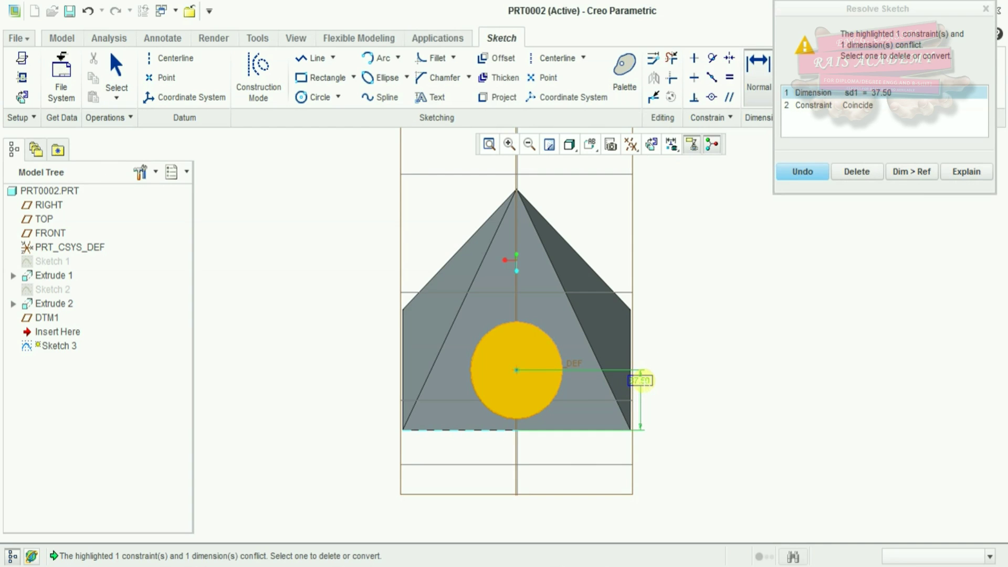
{"action": "left_click", "coordinate": [892, 174]}
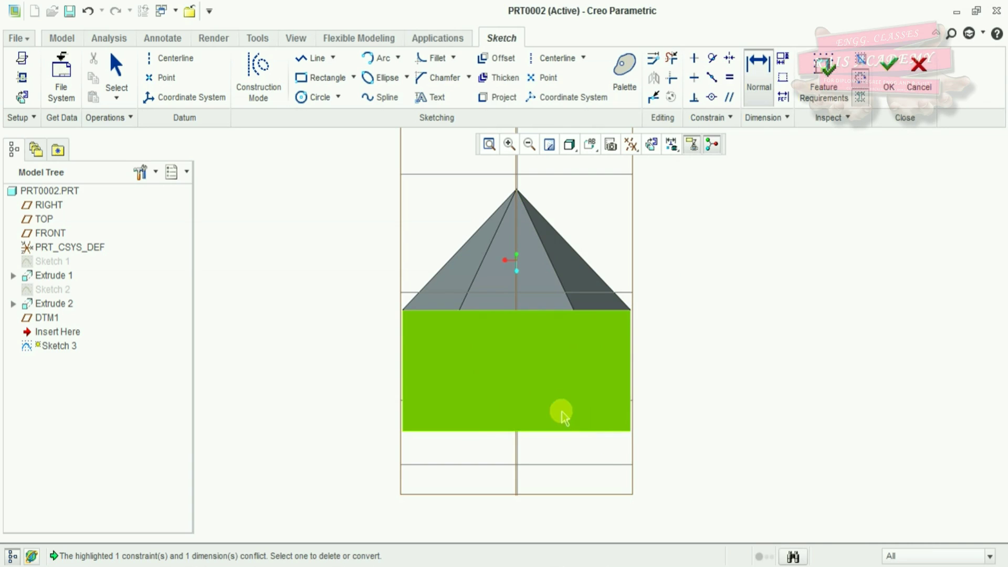
Examine the circle's position relative to the pyramid from several angles, and quit the sketch without saving its modifications.
{"action": "scroll", "coordinate": [514, 367], "scroll_direction": "up", "scroll_amount": 3}
{"action": "scroll", "coordinate": [500, 374], "scroll_direction": "down", "scroll_amount": 3}
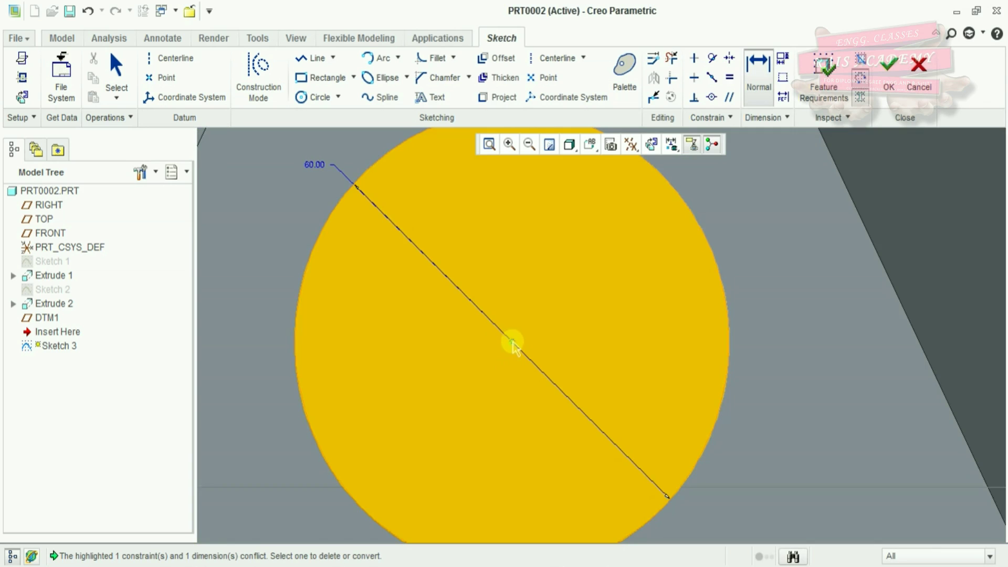
{"action": "mouse_move", "coordinate": [512, 344]}
{"action": "middle_mouse_down"}
{"action": "mouse_move", "coordinate": [525, 292]}
{"action": "mouse_move", "coordinate": [527, 329]}
{"action": "mouse_move", "coordinate": [528, 316]}
{"action": "middle_mouse_up"}
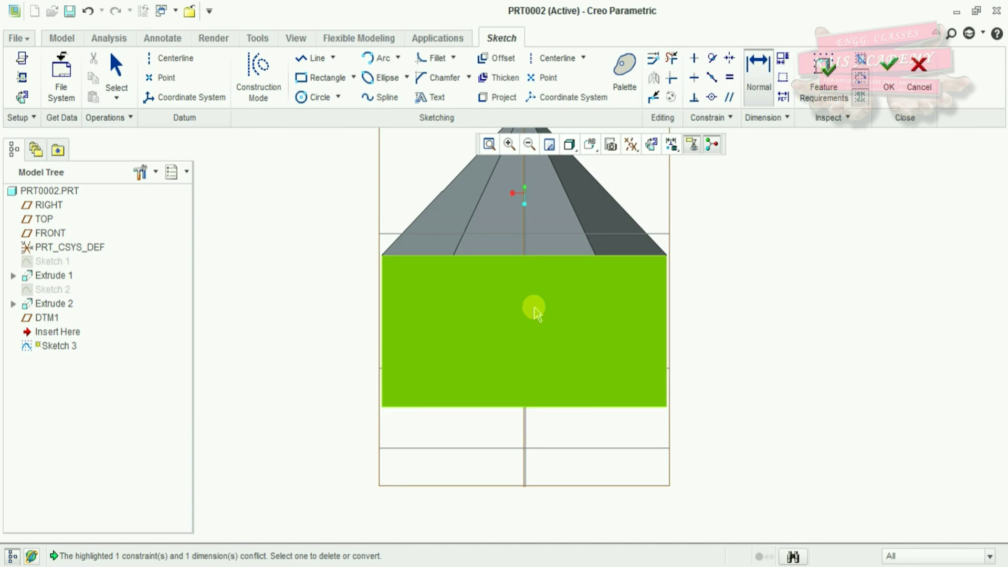
{"action": "mouse_move", "coordinate": [576, 335]}
{"action": "middle_mouse_down"}
{"action": "mouse_move", "coordinate": [592, 350]}
{"action": "mouse_move", "coordinate": [576, 342]}
{"action": "middle_mouse_up"}
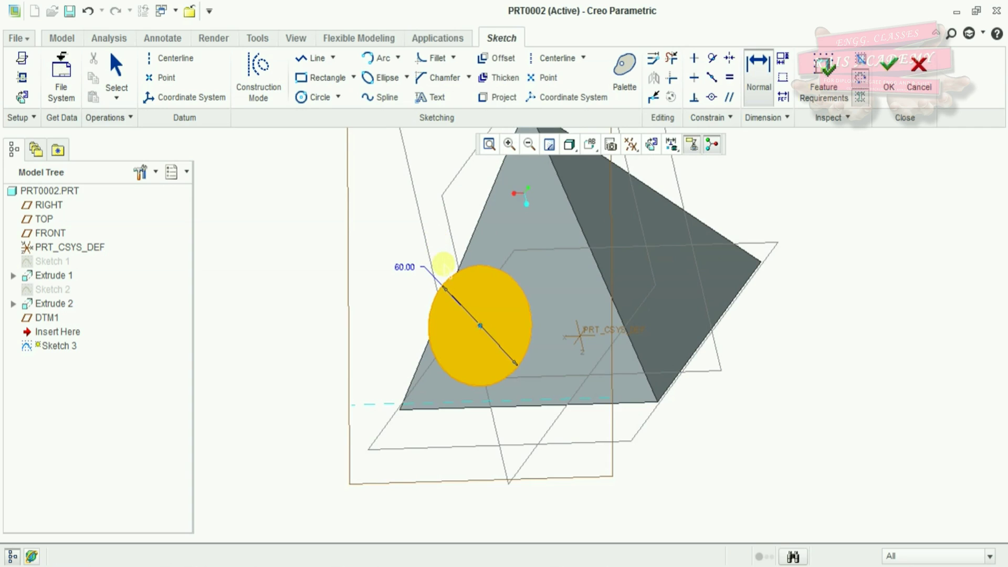
{"action": "middle_click_drag", "start_coordinate": [443, 281], "coordinate": [422, 294]}
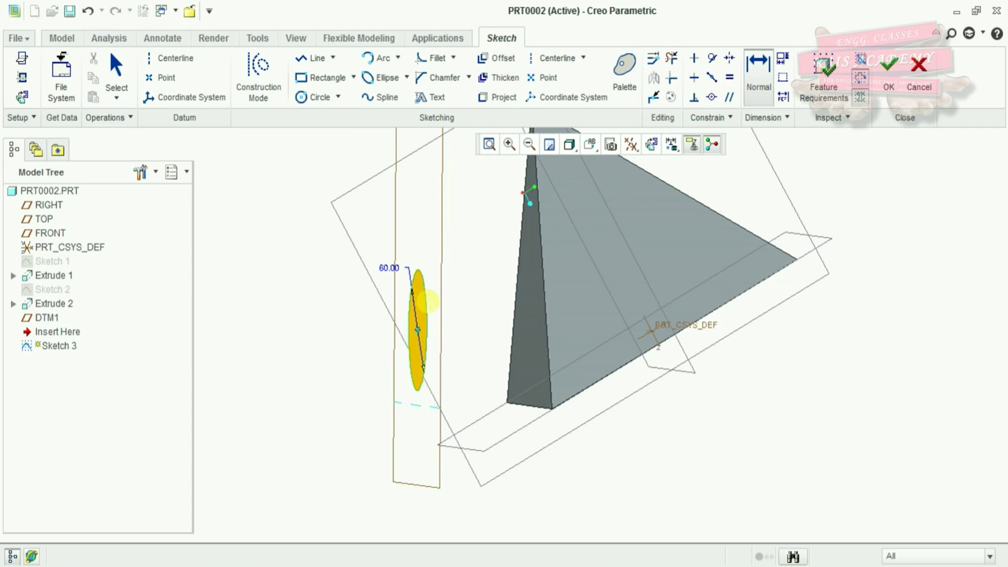
{"action": "scroll", "coordinate": [489, 261], "scroll_direction": "up", "scroll_amount": 3}
{"action": "mouse_move", "coordinate": [439, 331]}
{"action": "middle_mouse_down"}
{"action": "mouse_move", "coordinate": [477, 349]}
{"action": "mouse_move", "coordinate": [441, 356]}
{"action": "middle_mouse_up"}
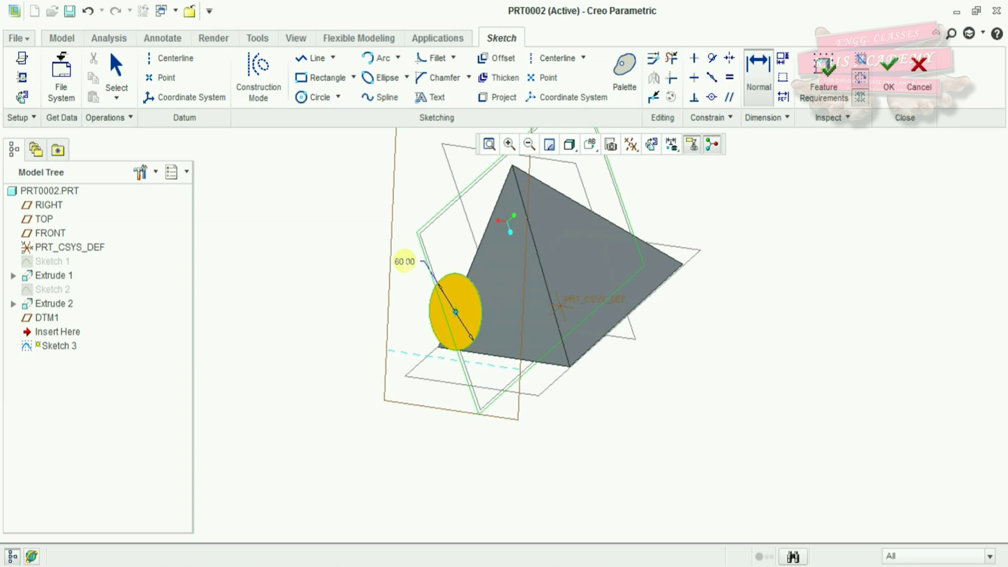
{"action": "left_click", "coordinate": [919, 87]}
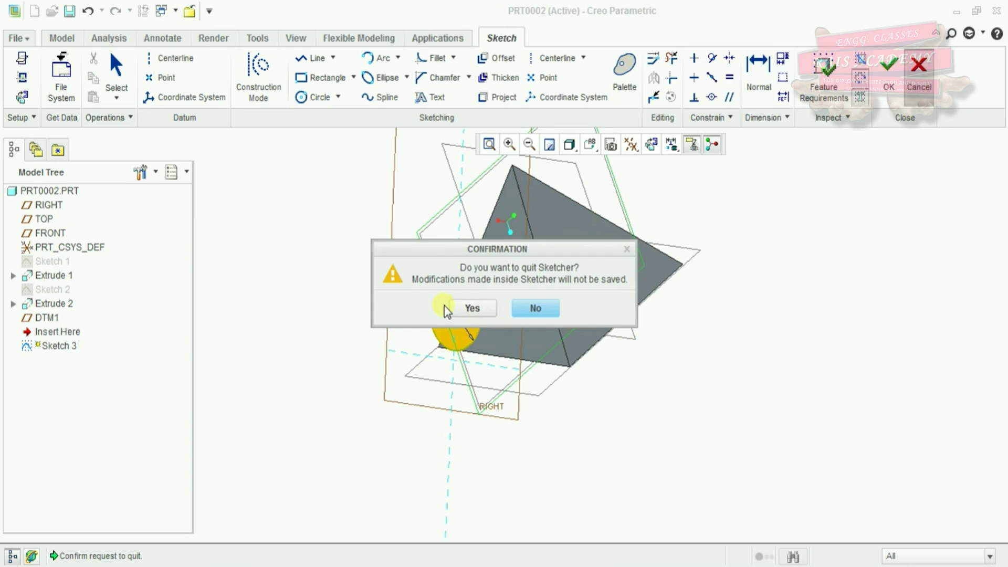
{"action": "left_click", "coordinate": [467, 307]}
Reopen Sketch 3 for redefinition and delete its existing circle.
{"action": "right_click", "coordinate": [48, 341]}
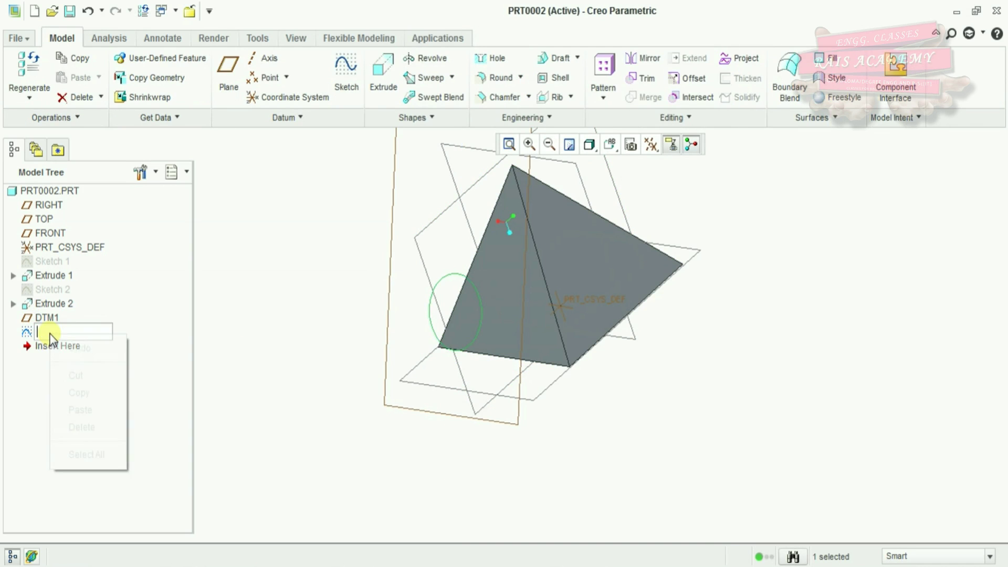
{"action": "key", "text": "Escape"}
{"action": "right_click", "coordinate": [27, 334]}
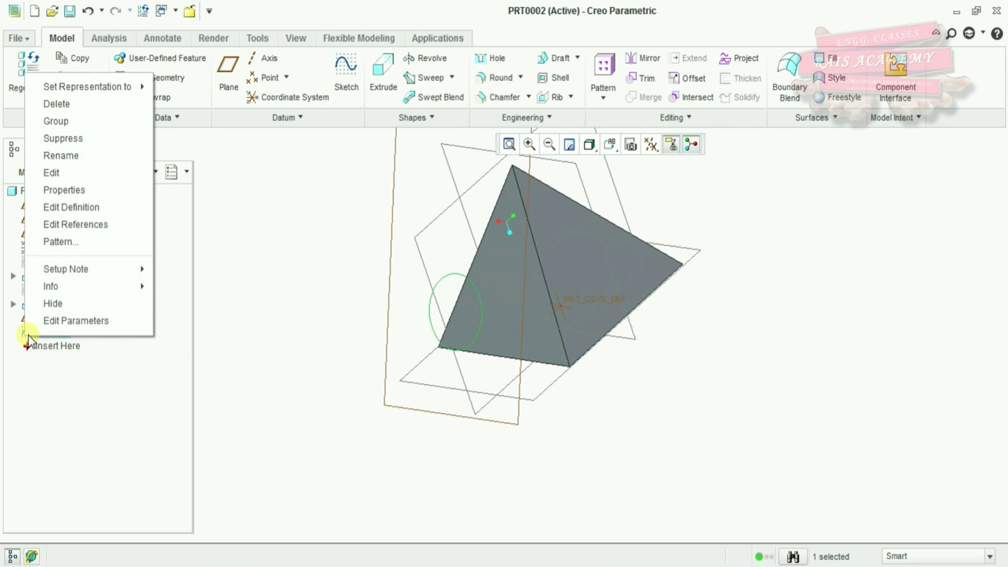
{"action": "left_click", "coordinate": [72, 206]}
{"action": "left_click", "coordinate": [453, 281]}
{"action": "key", "text": "Delete"}
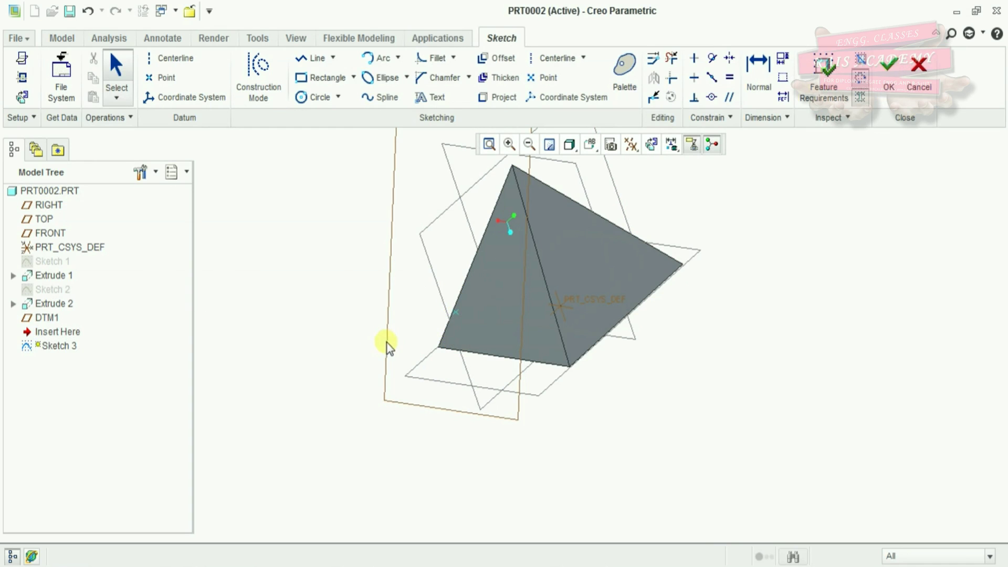
Draw a circle about 29 in diameter on the vertical centre plane, centred about 24 above the part coordinate system.
{"action": "middle_click_drag", "start_coordinate": [386, 342], "coordinate": [439, 350]}
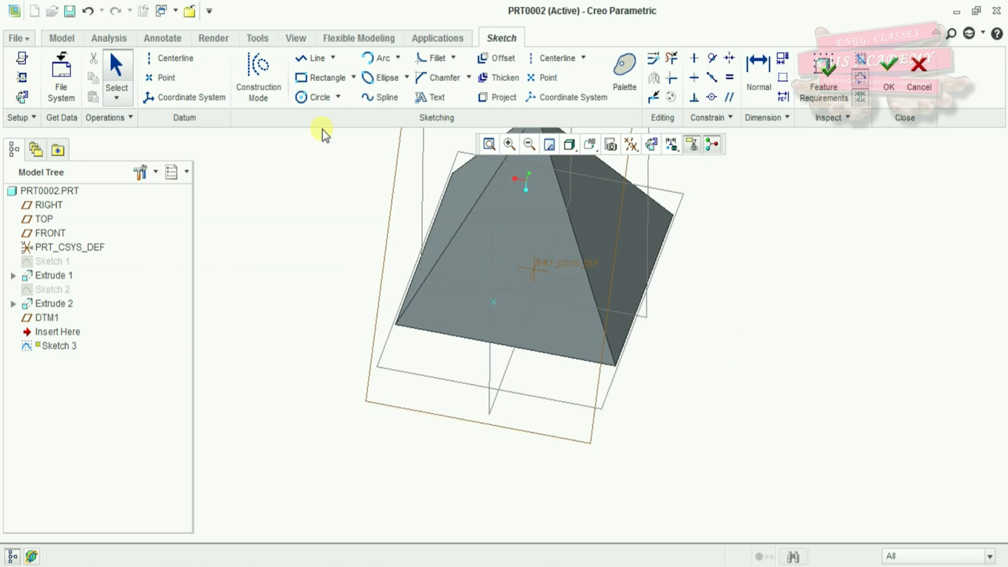
{"action": "left_click", "coordinate": [315, 97]}
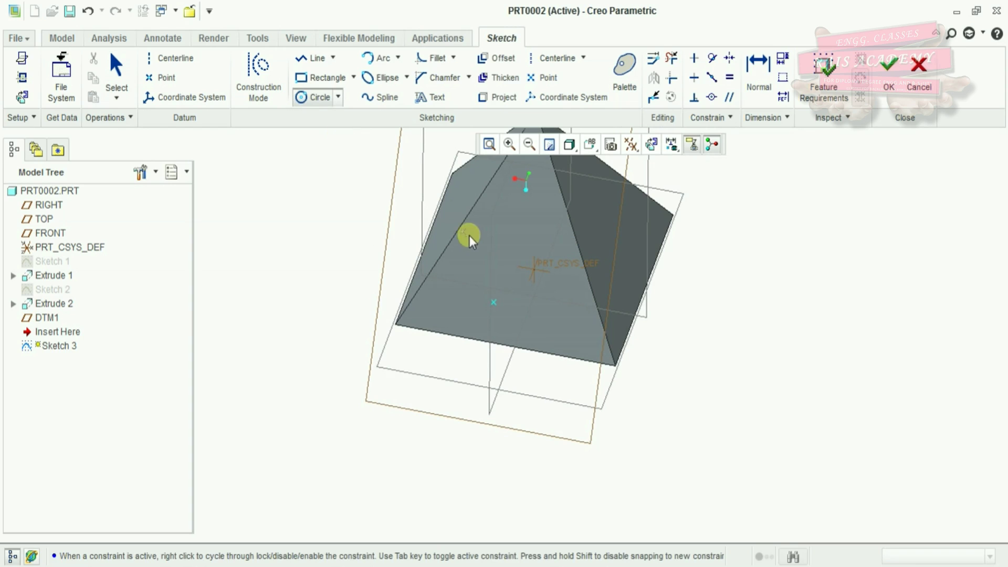
{"action": "left_click", "coordinate": [671, 146]}
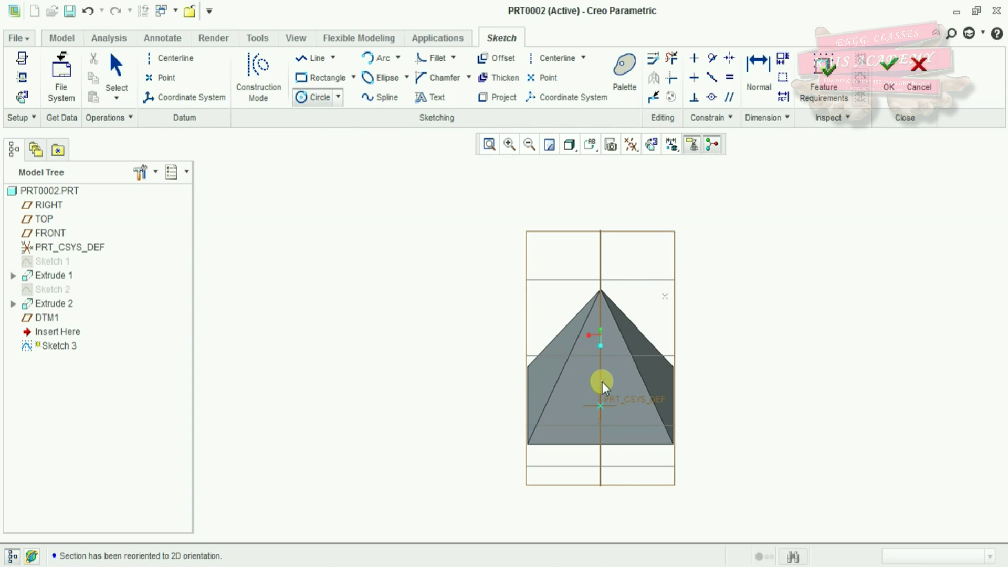
{"action": "left_click", "coordinate": [600, 383]}
{"action": "left_click", "coordinate": [620, 381]}
{"action": "middle_click", "coordinate": [612, 399]}
{"action": "scroll", "coordinate": [619, 395], "scroll_direction": "up", "scroll_amount": 5}
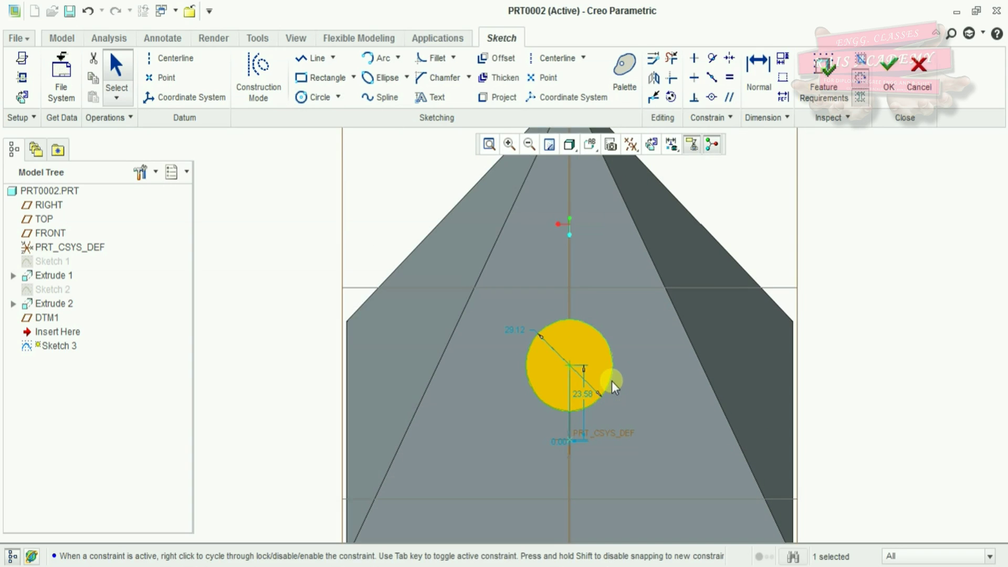
{"action": "scroll", "coordinate": [596, 369], "scroll_direction": "down", "scroll_amount": 4}
{"action": "scroll", "coordinate": [591, 471], "scroll_direction": "up", "scroll_amount": 3}
{"action": "scroll", "coordinate": [574, 255], "scroll_direction": "up", "scroll_amount": 2}
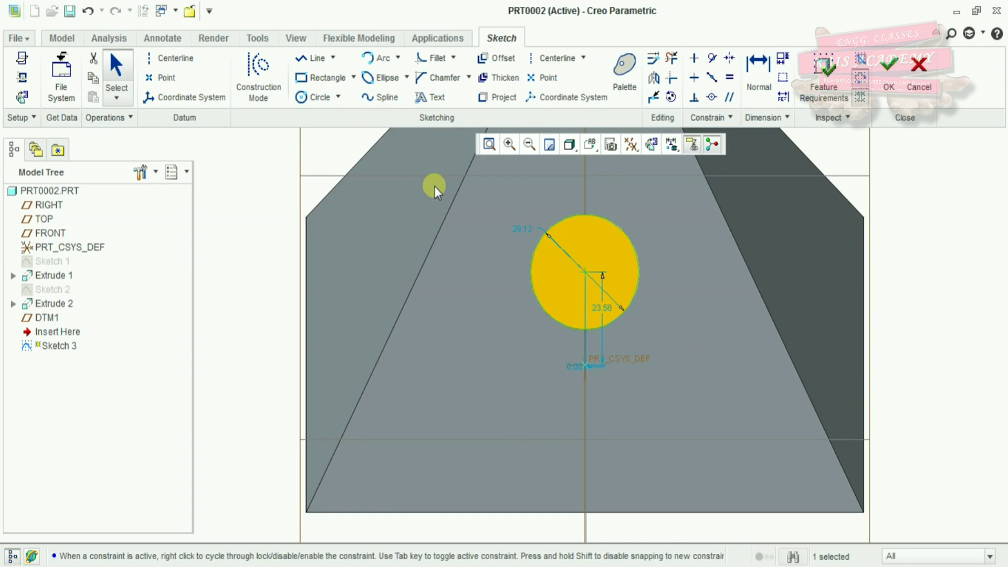
Dimension the circle's centre 60 above the pyramid's bottom edge.
{"action": "left_click", "coordinate": [762, 73]}
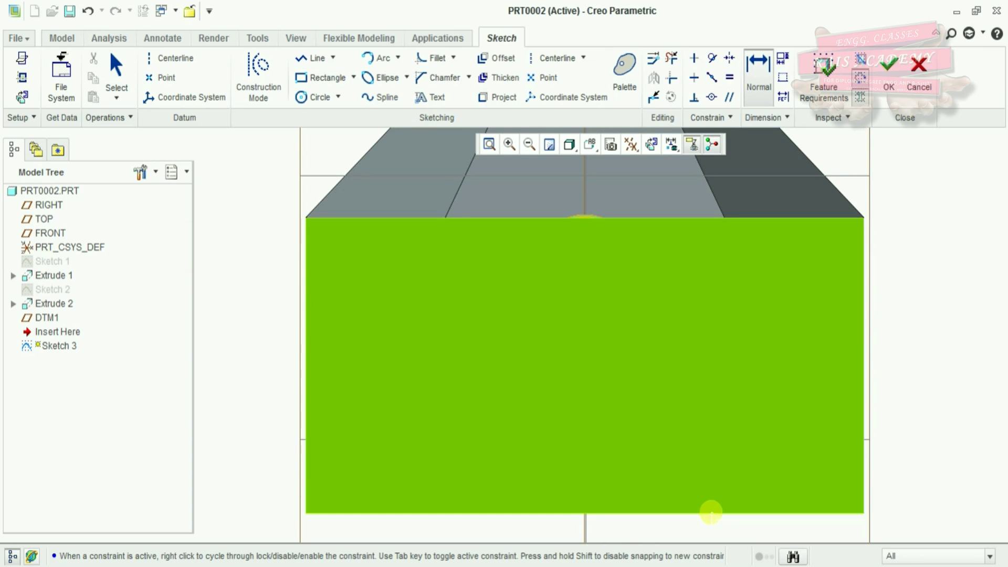
{"action": "left_click", "coordinate": [711, 514]}
{"action": "middle_click", "coordinate": [920, 423]}
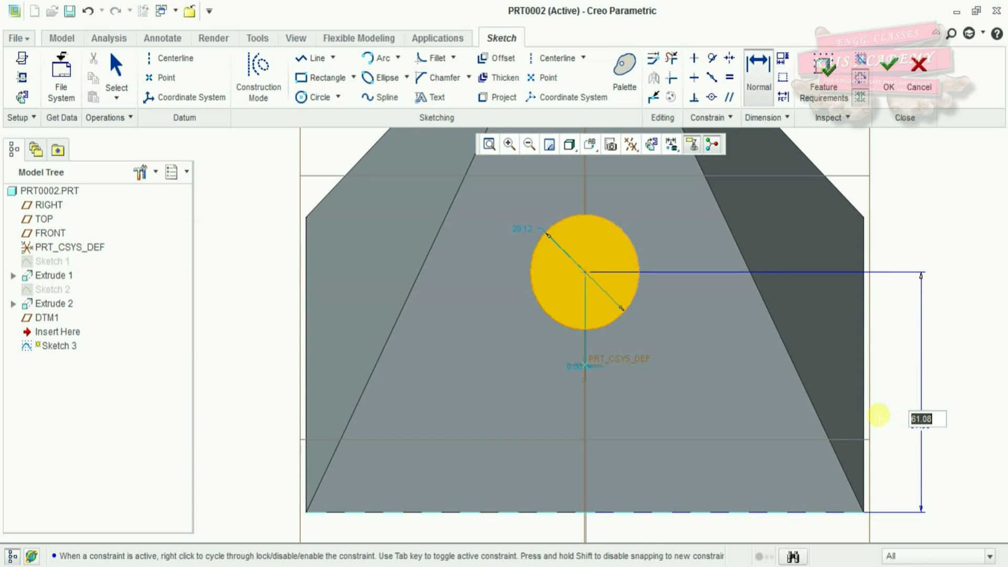
{"action": "type", "text": "60"}
{"action": "key", "text": "Return"}
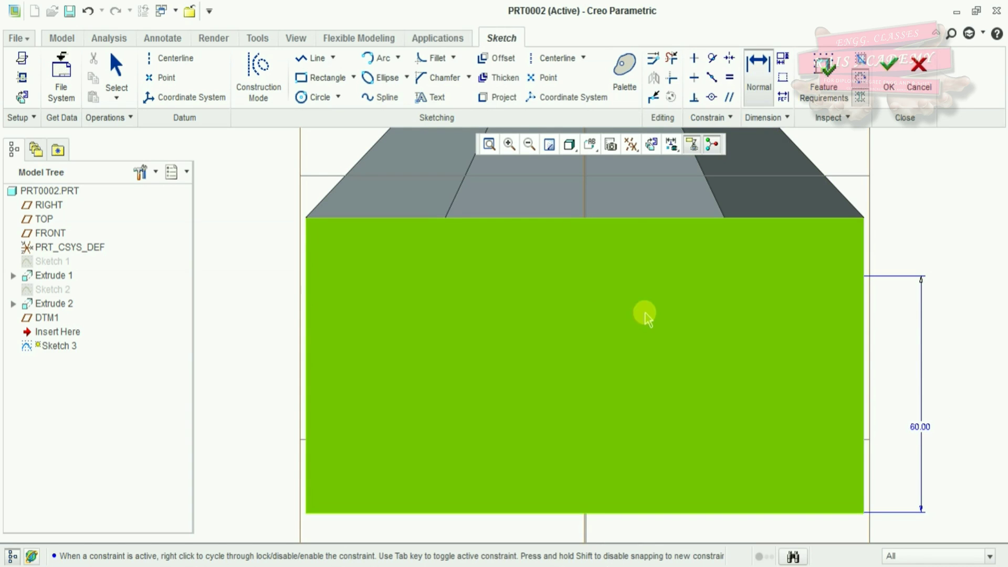
Set the circle's diameter to 60 and finish the sketch.
{"action": "middle_click", "coordinate": [527, 236]}
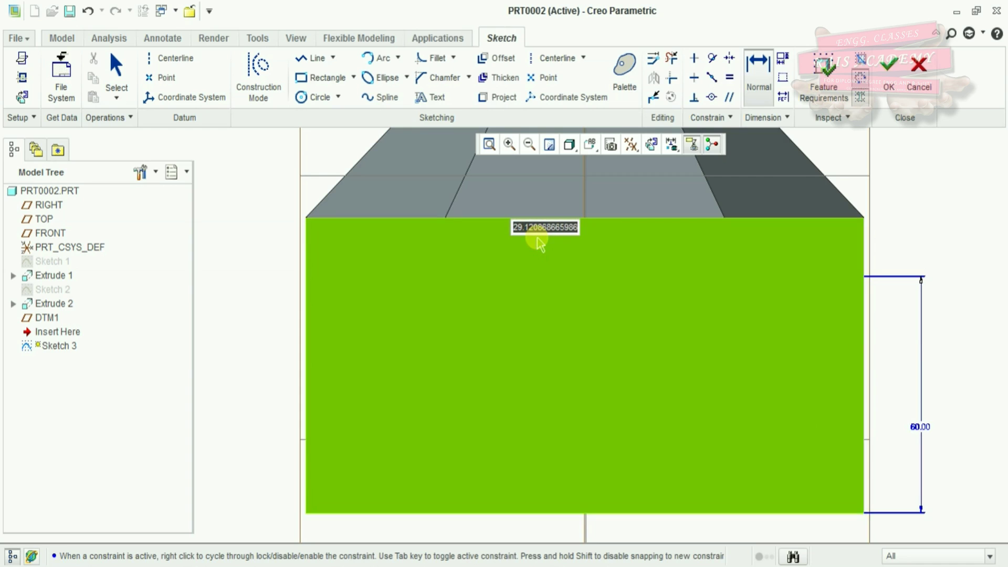
{"action": "type", "text": "60"}
{"action": "key", "text": "Return"}
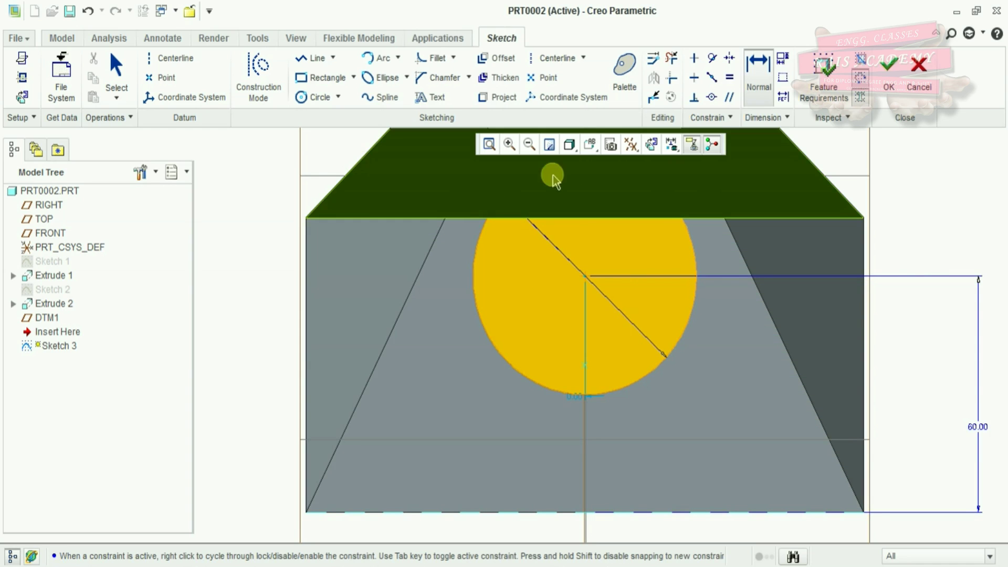
{"action": "left_click", "coordinate": [889, 69]}
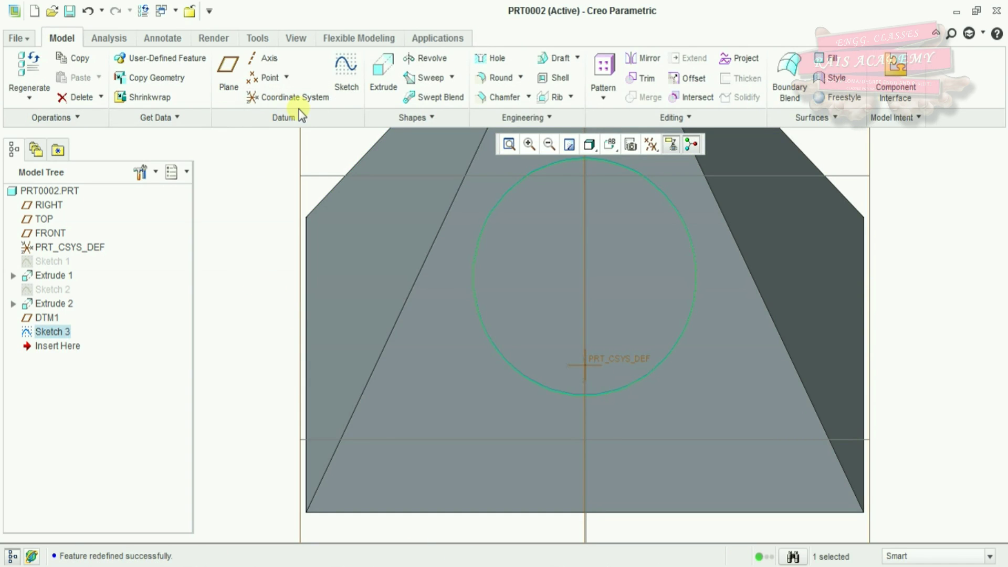
Extrude the circle as a solid with a blind depth of 5, flipped toward the pyramid.
{"action": "left_click", "coordinate": [382, 77]}
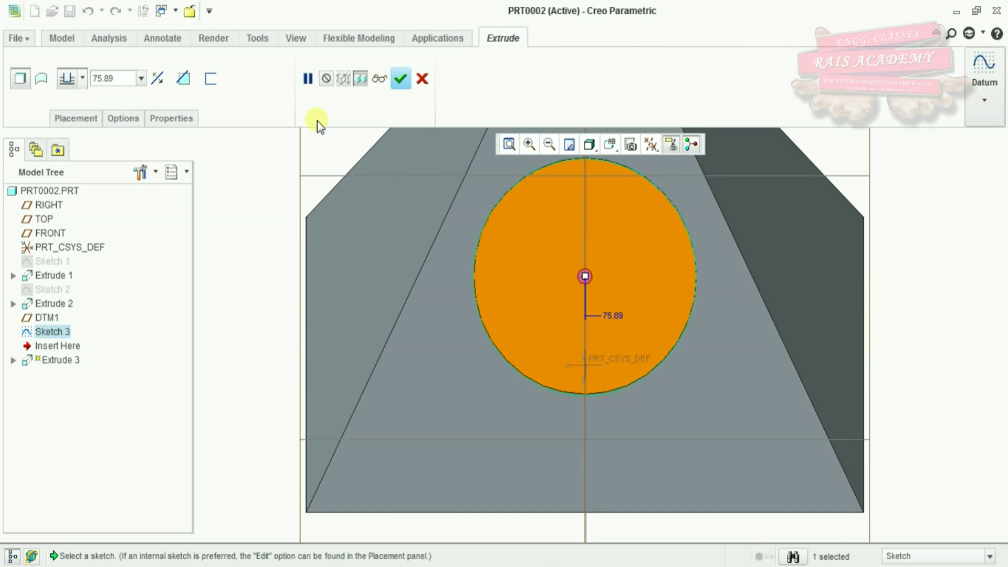
{"action": "middle_click_drag", "start_coordinate": [487, 382], "coordinate": [569, 374]}
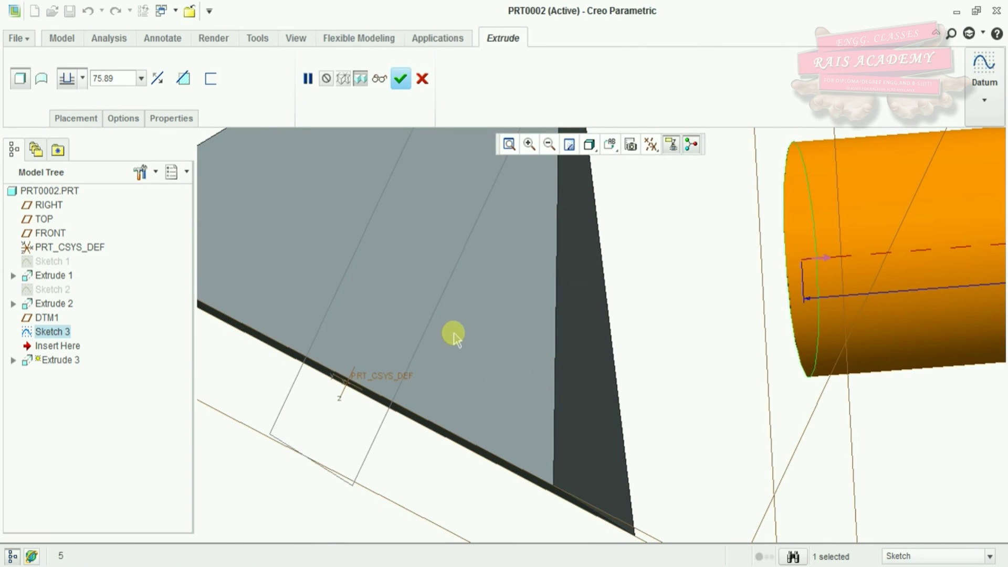
{"action": "double_click", "coordinate": [111, 80]}
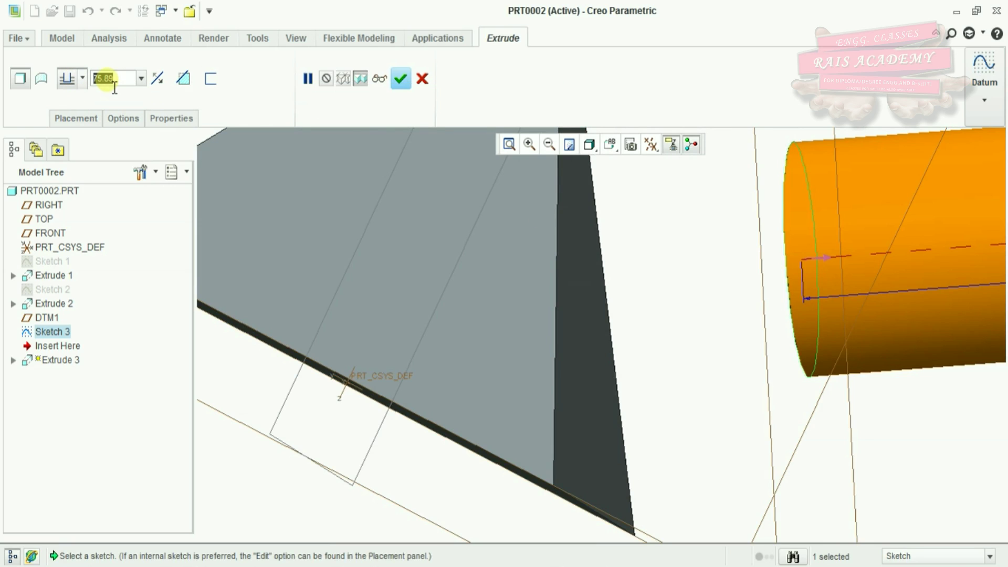
{"action": "type", "text": "5"}
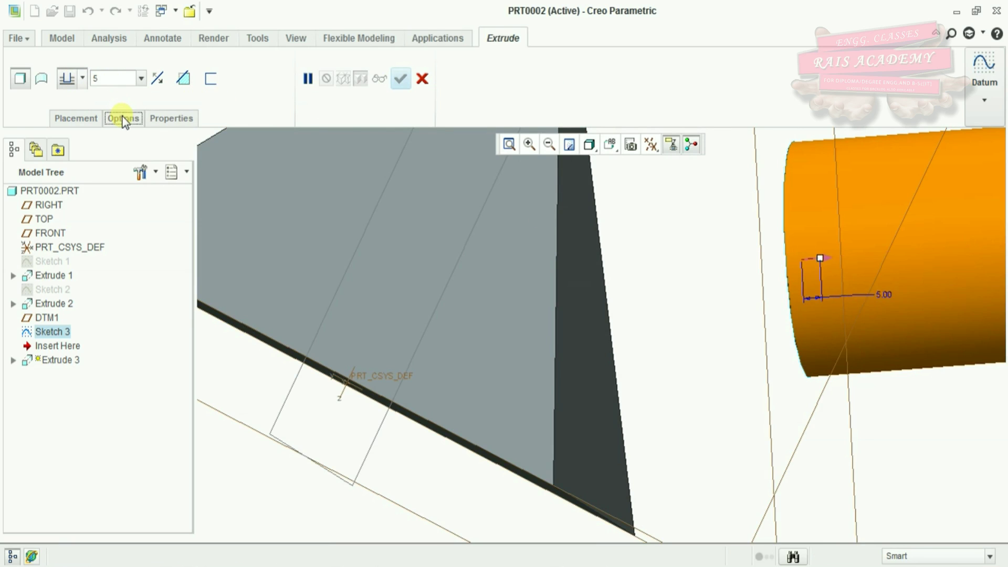
{"action": "left_click", "coordinate": [123, 119]}
{"action": "left_click", "coordinate": [157, 79]}
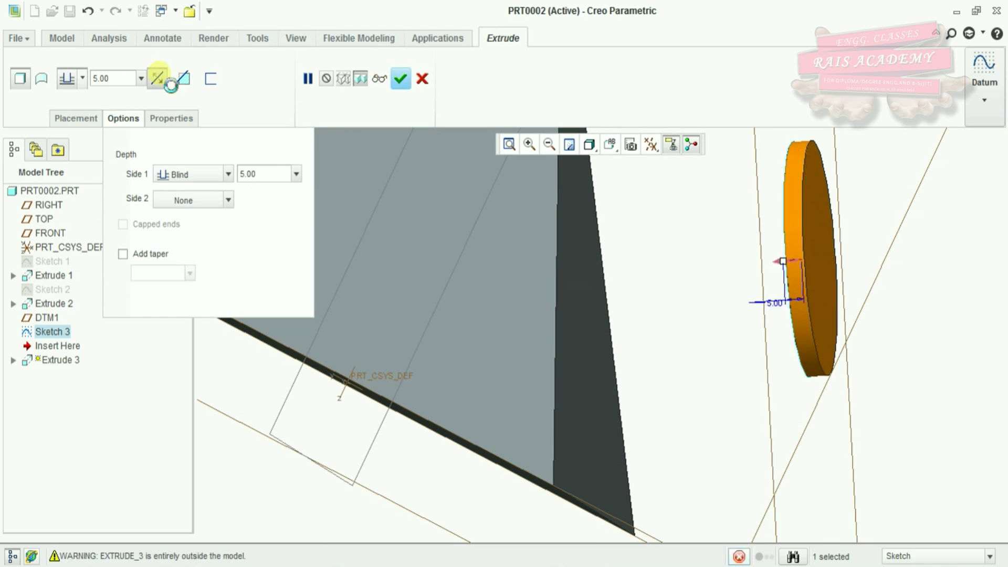
{"action": "left_click", "coordinate": [401, 80]}
Start a sketch on the disc's flat face that points toward the pyramid, viewed square to the sketch plane.
{"action": "middle_click_drag", "start_coordinate": [872, 338], "coordinate": [805, 264]}
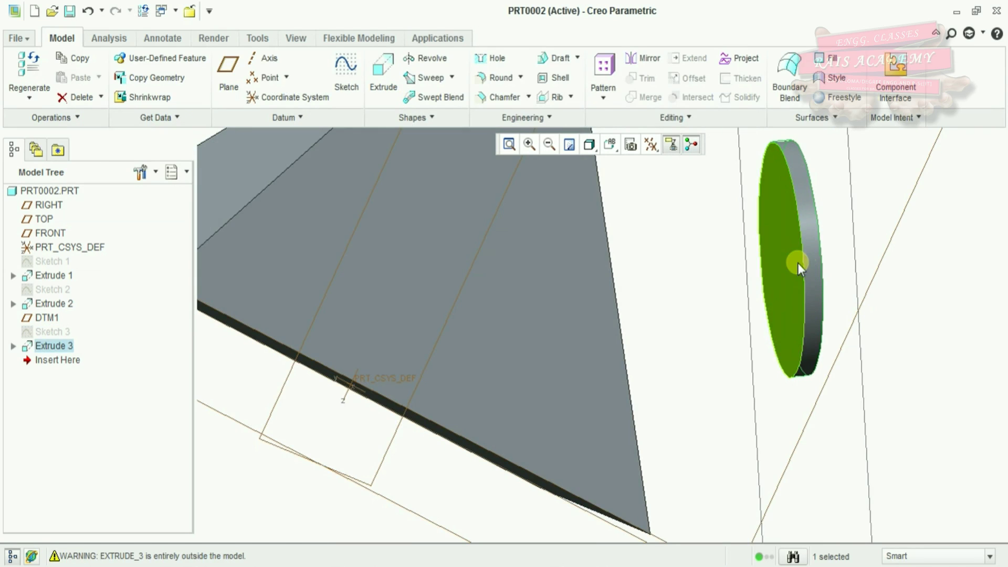
{"action": "left_click", "coordinate": [789, 258]}
{"action": "left_click", "coordinate": [473, 150], "text": "ctrl"}
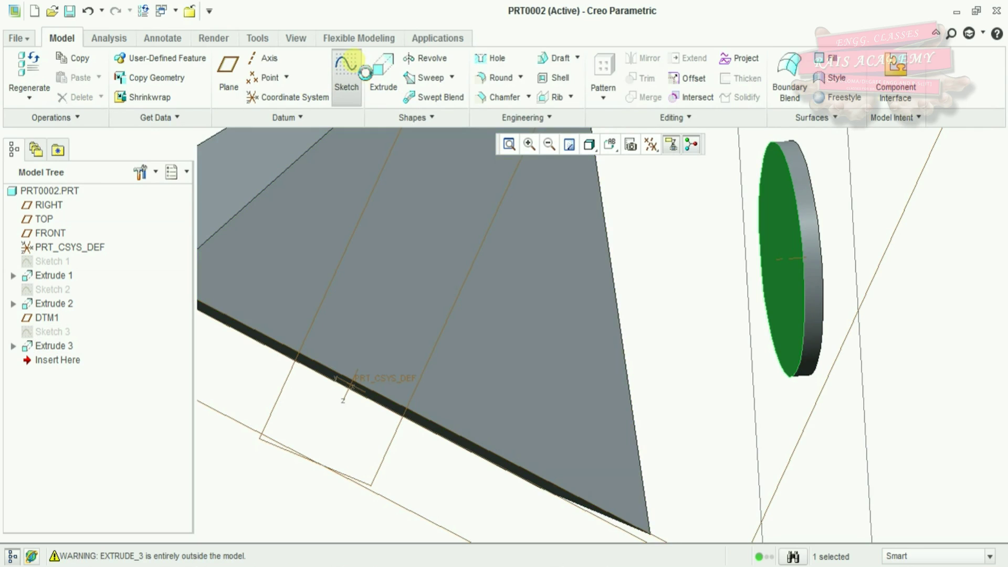
{"action": "left_click", "coordinate": [347, 73]}
{"action": "left_click", "coordinate": [651, 144]}
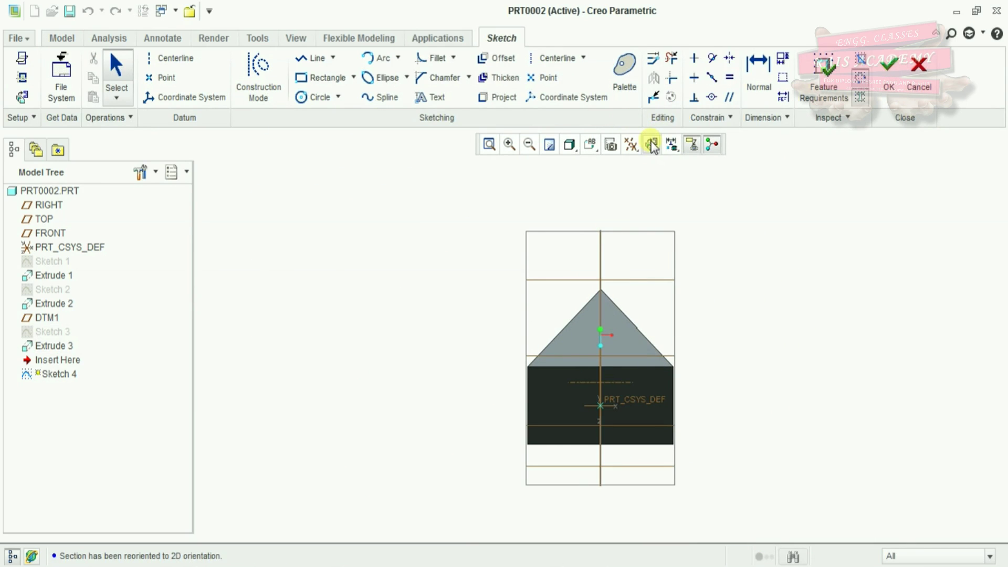
{"action": "mouse_move", "coordinate": [740, 337]}
{"action": "middle_mouse_down"}
{"action": "mouse_move", "coordinate": [559, 331]}
{"action": "mouse_move", "coordinate": [590, 344]}
{"action": "mouse_move", "coordinate": [594, 360]}
{"action": "middle_mouse_up"}
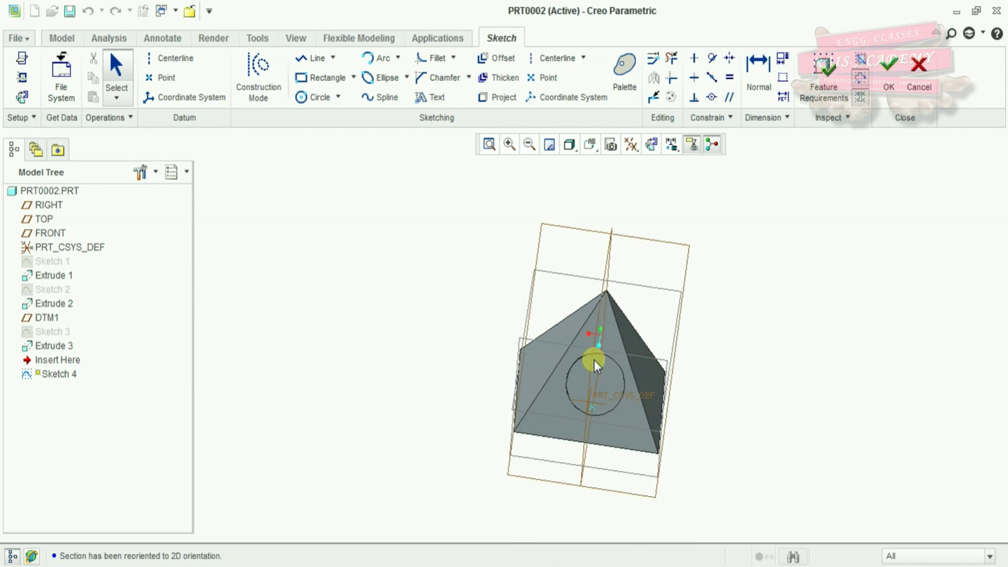
{"action": "middle_click_drag", "start_coordinate": [594, 452], "coordinate": [593, 313], "text": "ctrl"}
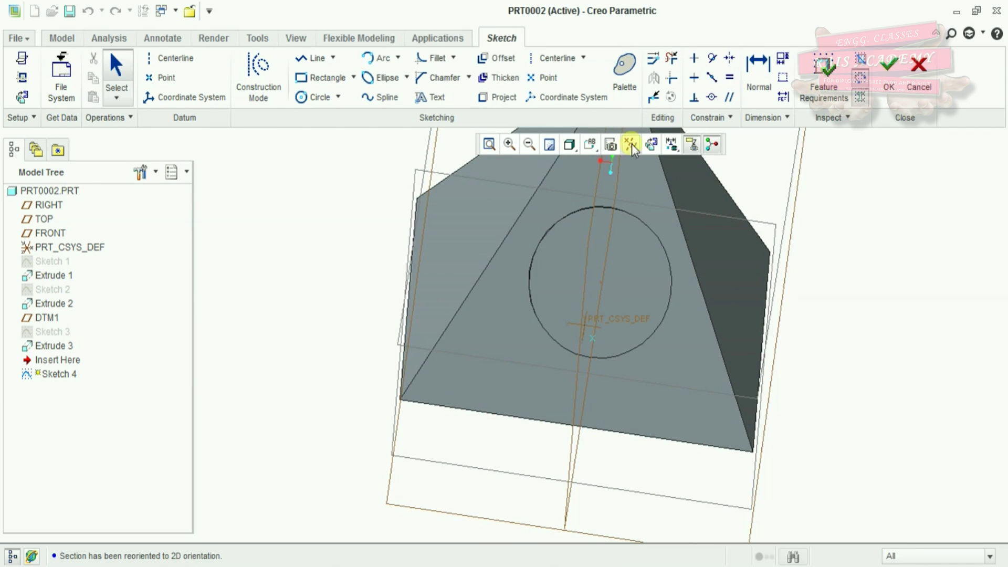
{"action": "left_click", "coordinate": [651, 145]}
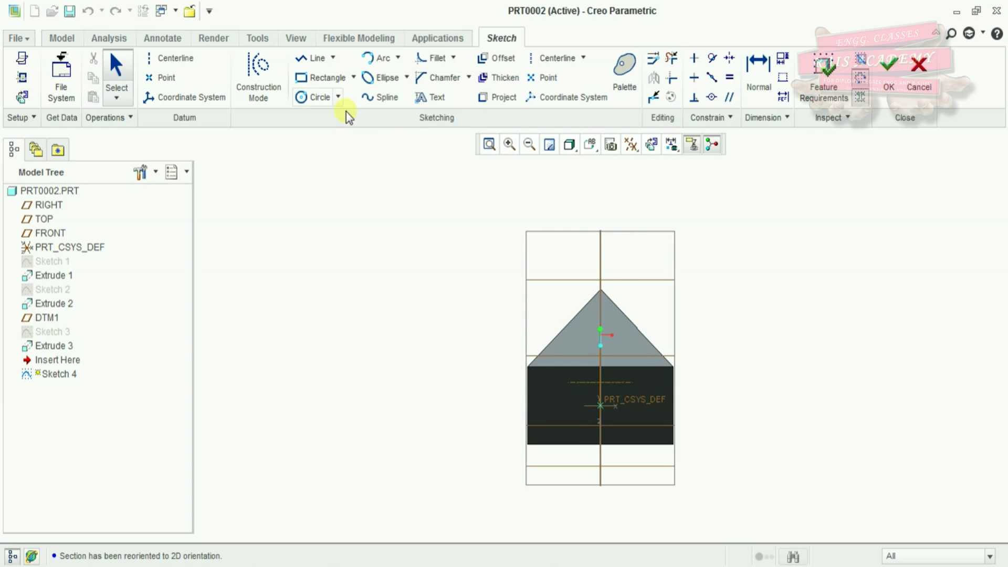
Draw a circle about 51 in diameter close to the vertical centre plane, centred about 18 above the part coordinate system.
{"action": "left_click", "coordinate": [318, 96]}
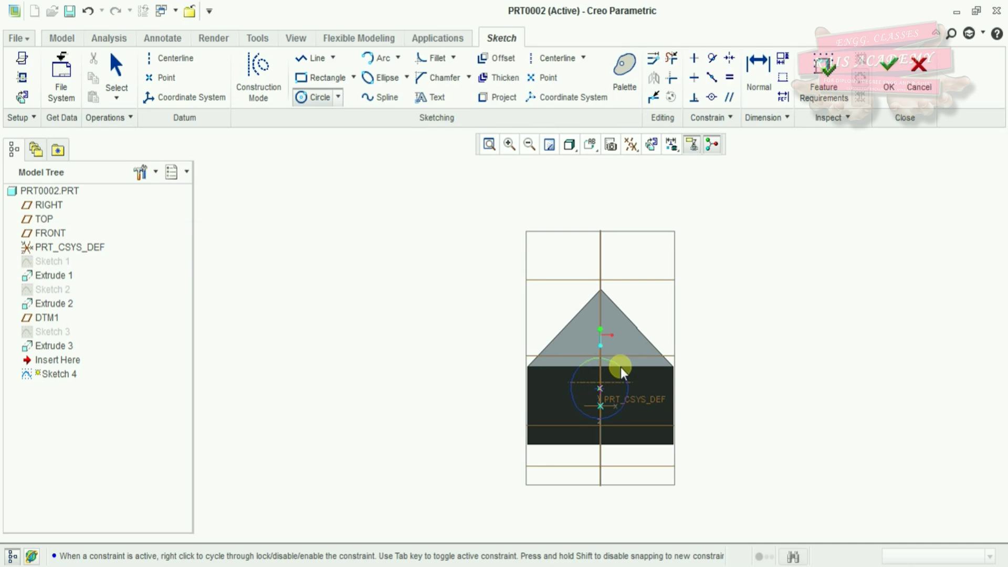
{"action": "left_click", "coordinate": [621, 383]}
{"action": "scroll", "coordinate": [623, 395], "scroll_direction": "up", "scroll_amount": 2}
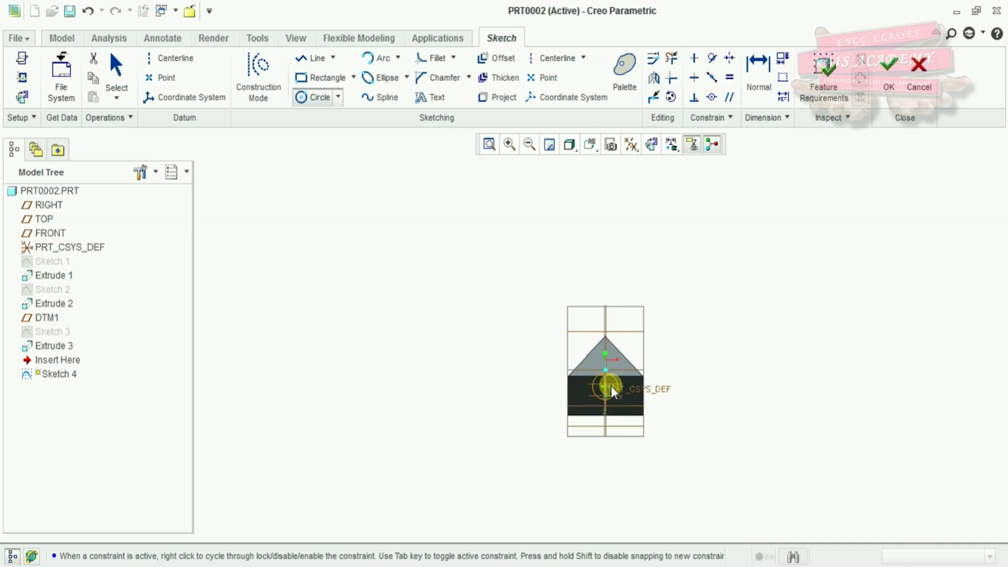
{"action": "scroll", "coordinate": [610, 386], "scroll_direction": "down", "scroll_amount": 8}
{"action": "scroll", "coordinate": [532, 376], "scroll_direction": "down", "scroll_amount": 3}
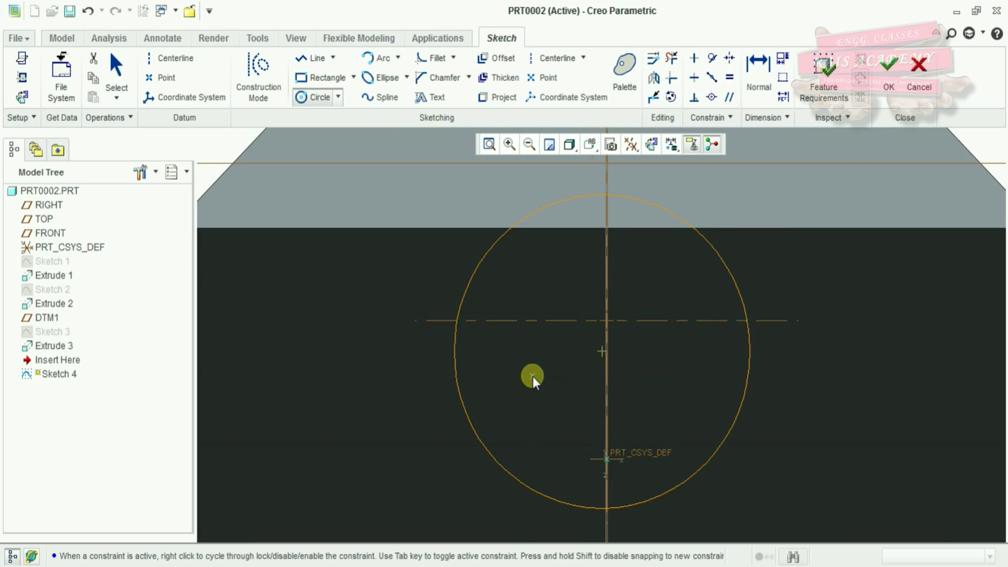
{"action": "middle_click", "coordinate": [599, 329]}
Set the sketched circle's diameter to 50.
{"action": "left_click", "coordinate": [603, 351]}
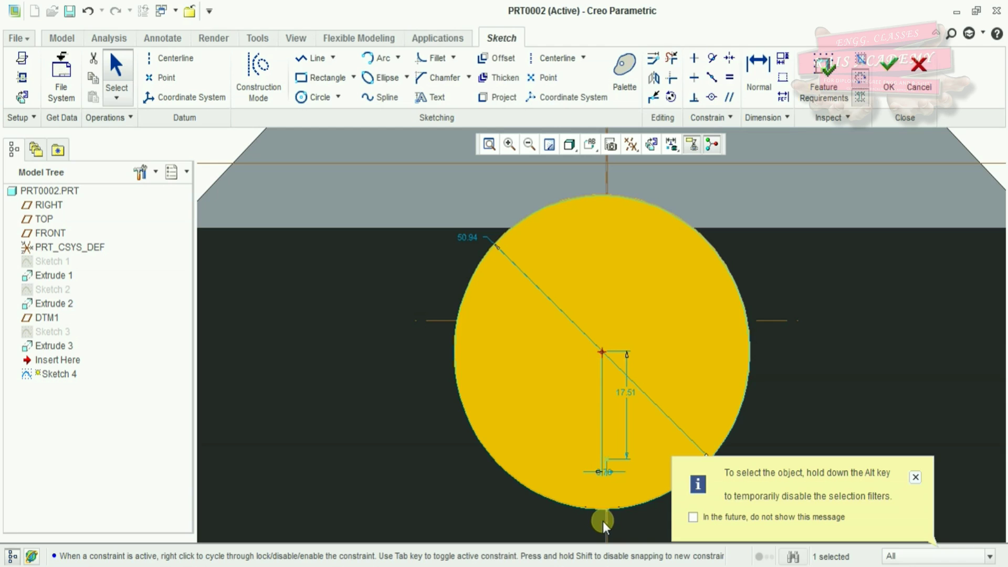
{"action": "left_click", "coordinate": [916, 477]}
{"action": "scroll", "coordinate": [638, 323], "scroll_direction": "down", "scroll_amount": 3}
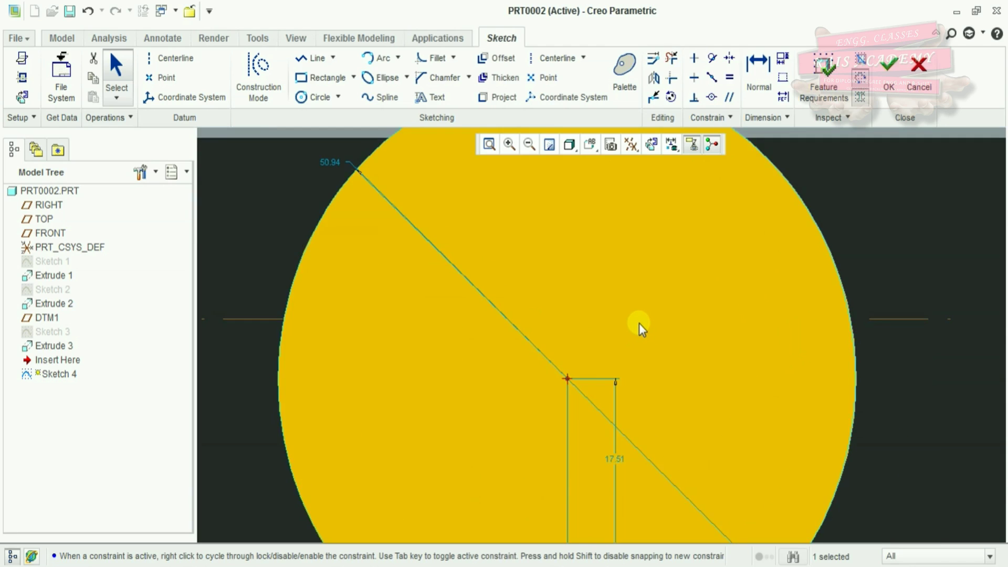
{"action": "scroll", "coordinate": [638, 323], "scroll_direction": "up", "scroll_amount": 5}
{"action": "double_click", "coordinate": [521, 265]}
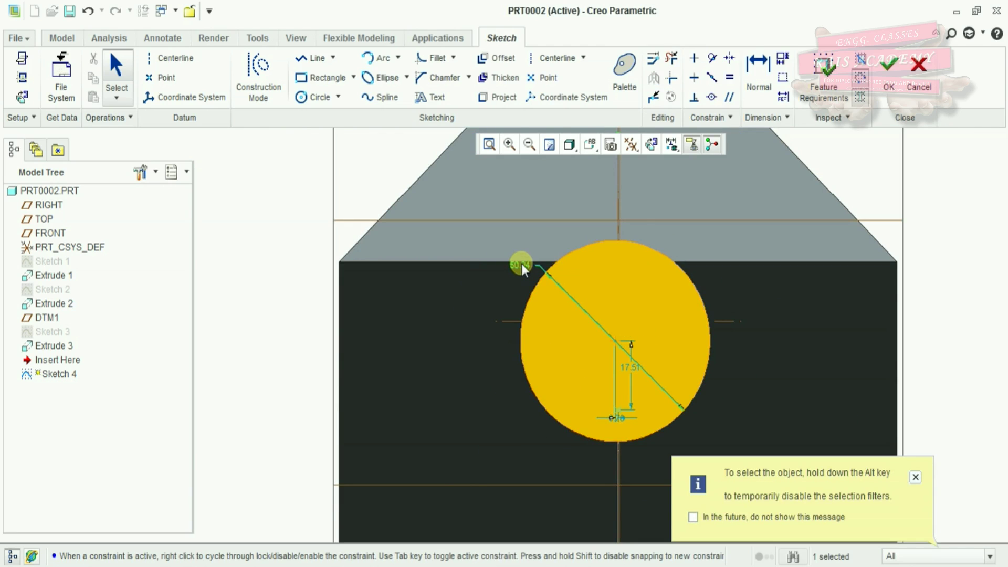
{"action": "type", "text": "50"}
{"action": "key", "text": "Return"}
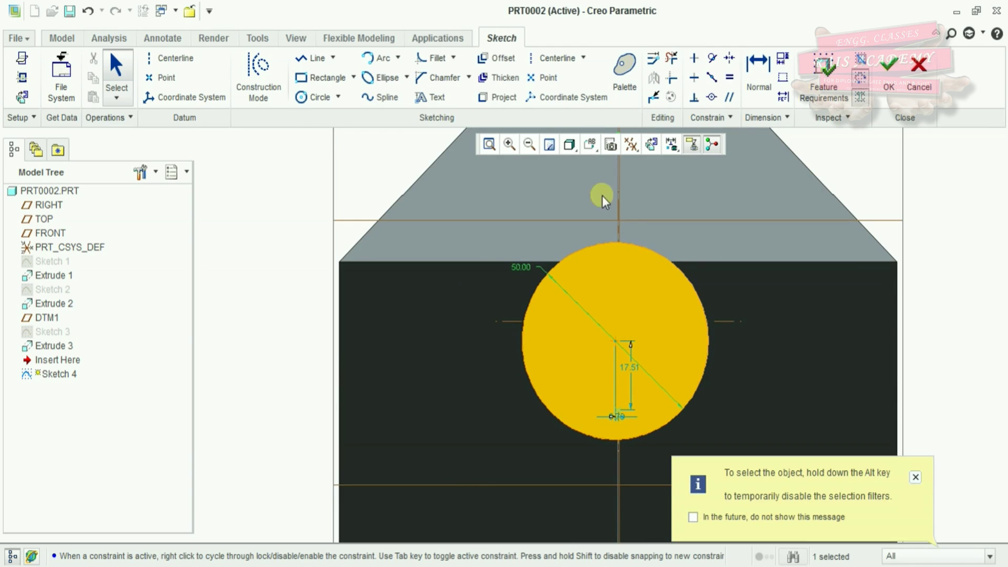
Dimension the circle's centre 60 above the bottom edge of the pyramid.
{"action": "left_click", "coordinate": [759, 70]}
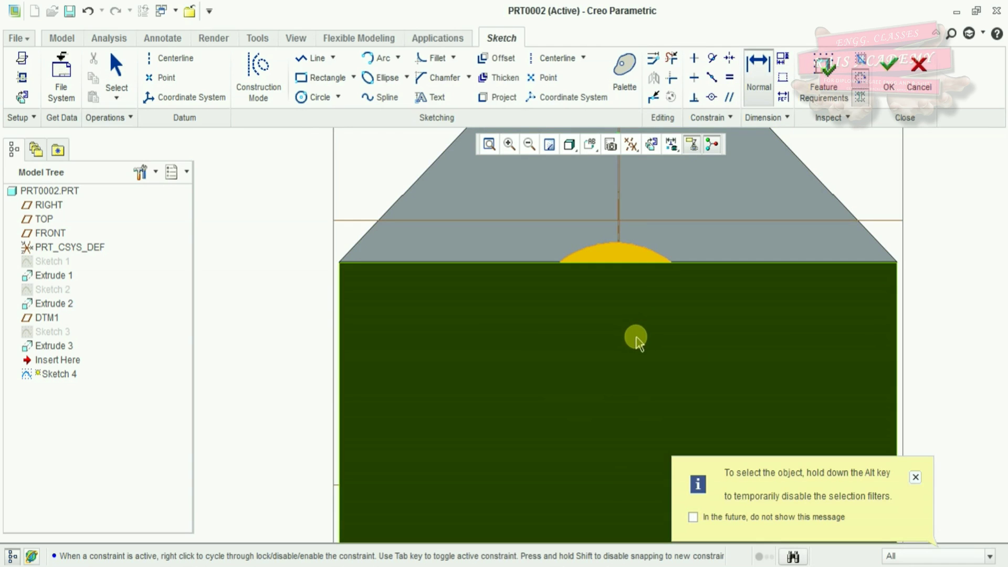
{"action": "scroll", "coordinate": [698, 329], "scroll_direction": "up", "scroll_amount": 5}
{"action": "scroll", "coordinate": [688, 378], "scroll_direction": "down", "scroll_amount": 5}
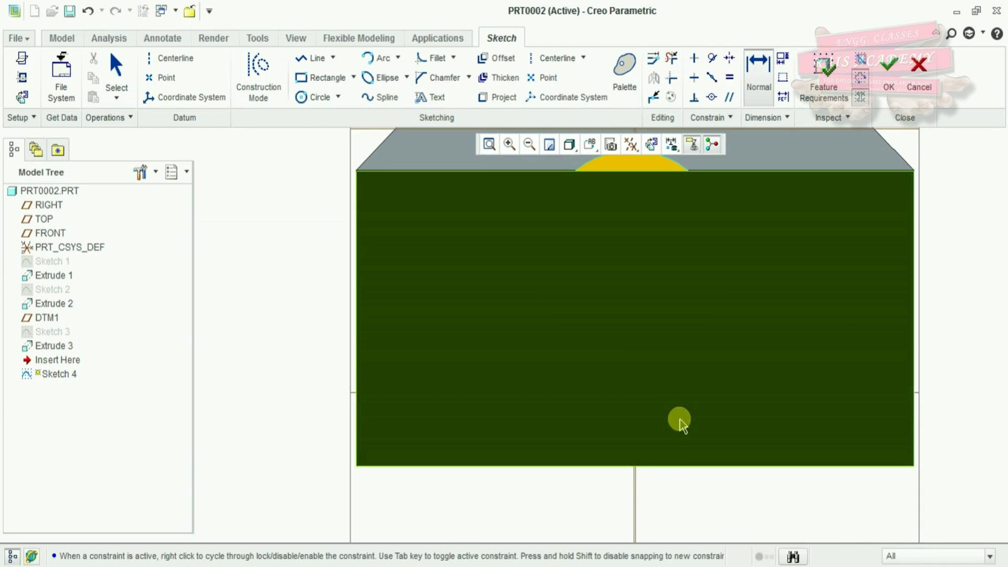
{"action": "left_click", "coordinate": [687, 466]}
{"action": "middle_click", "coordinate": [954, 388]}
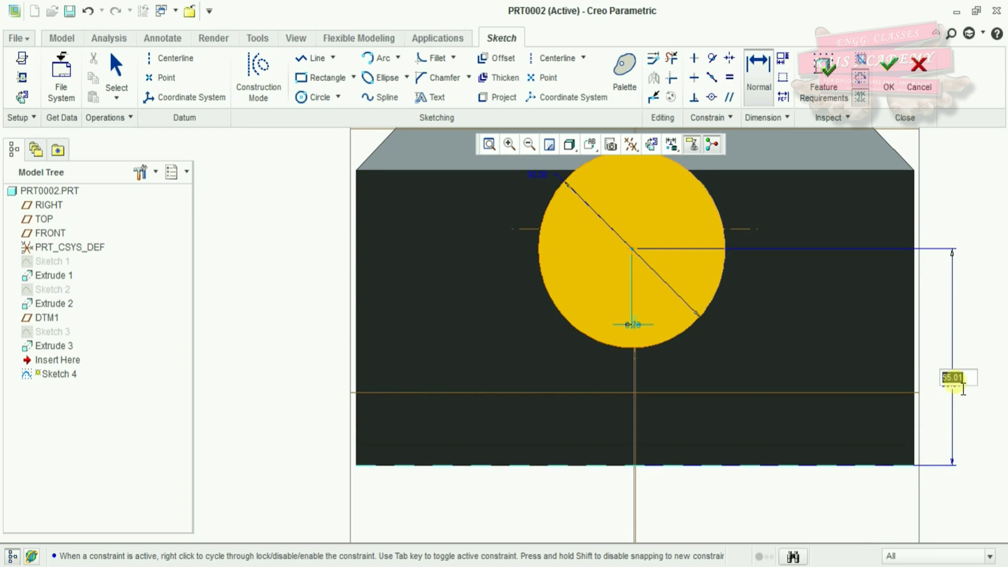
{"action": "key", "text": "Return"}
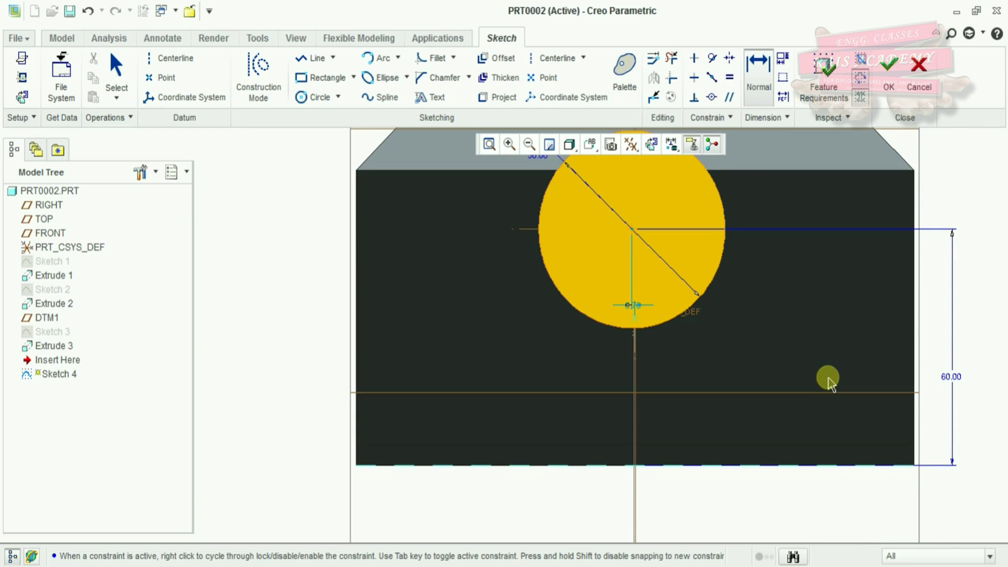
Make the circle's centre coincident with the vertical centre plane and finish the sketch.
{"action": "scroll", "coordinate": [765, 410], "scroll_direction": "up", "scroll_amount": 4}
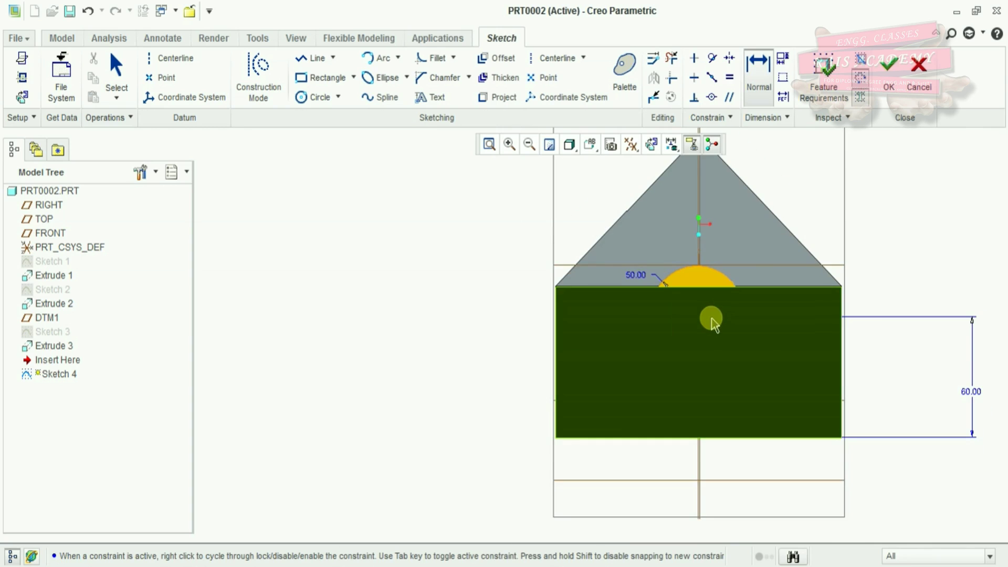
{"action": "scroll", "coordinate": [710, 318], "scroll_direction": "down", "scroll_amount": 6}
{"action": "scroll", "coordinate": [651, 331], "scroll_direction": "up", "scroll_amount": 2}
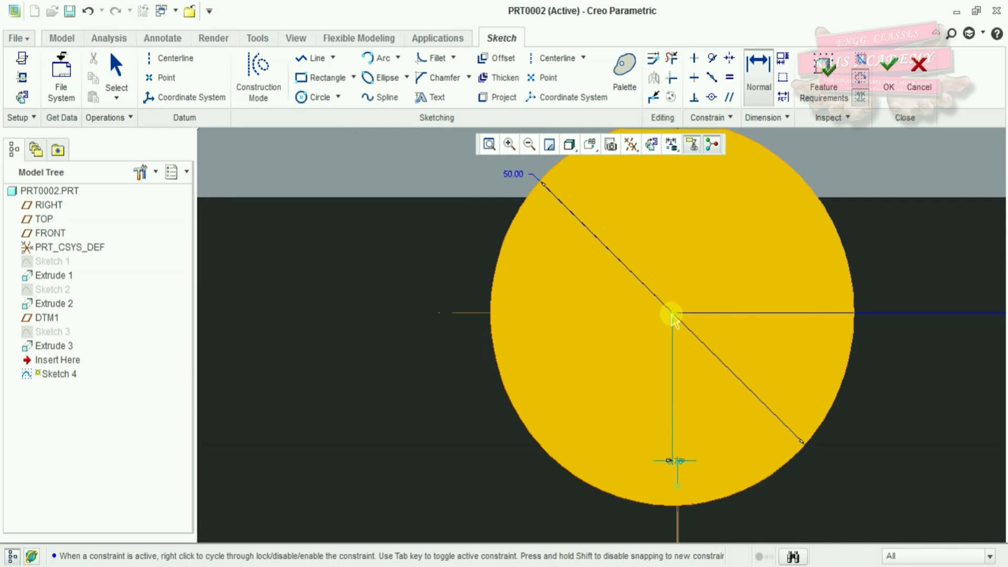
{"action": "left_click", "coordinate": [672, 314]}
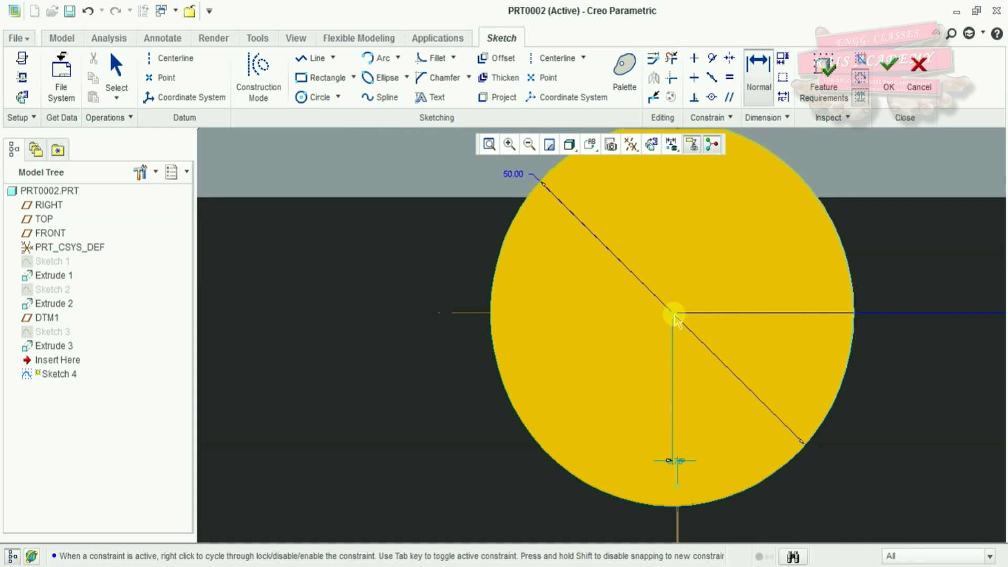
{"action": "left_click", "coordinate": [678, 412]}
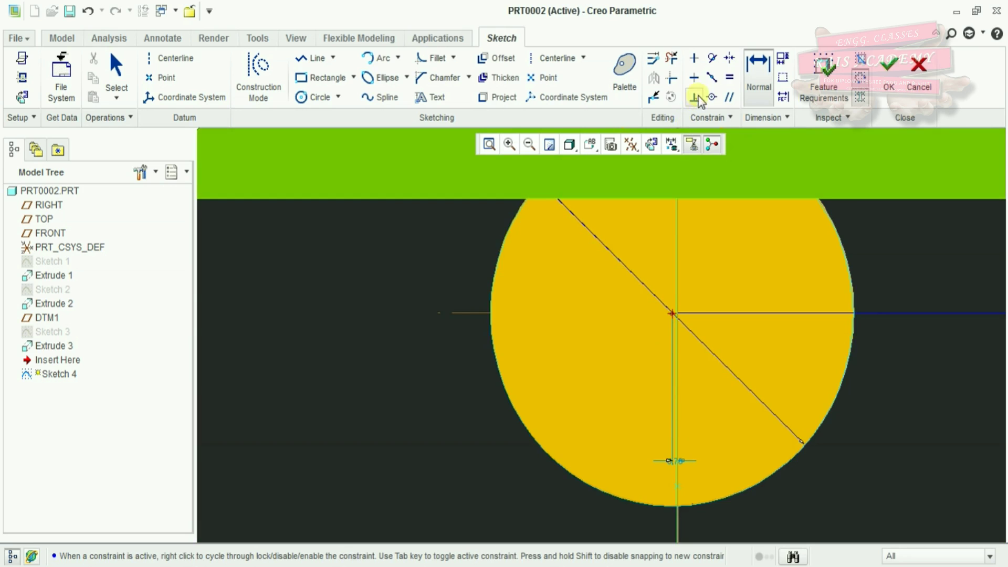
{"action": "left_click", "coordinate": [712, 99]}
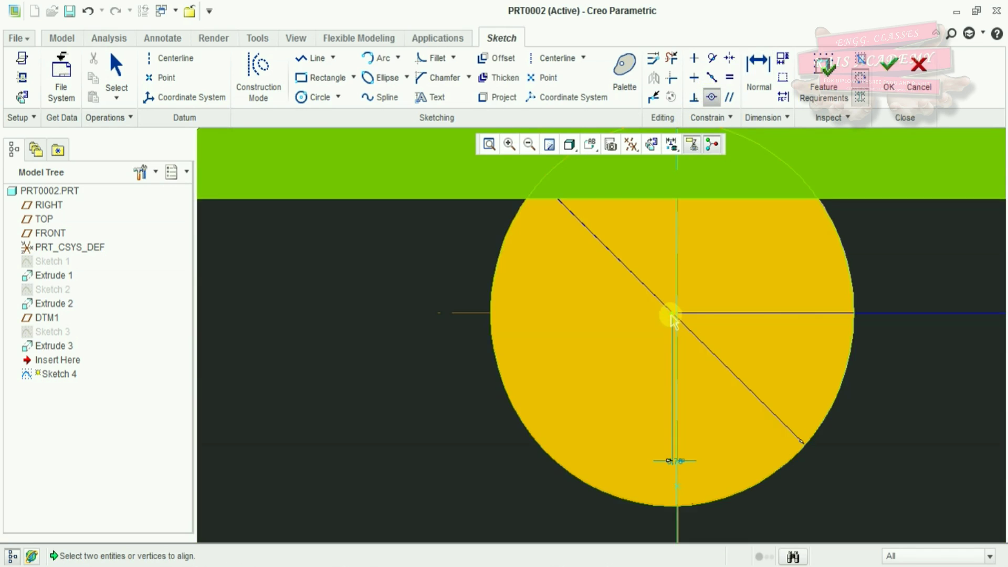
{"action": "left_click", "coordinate": [675, 316]}
{"action": "left_click", "coordinate": [676, 314]}
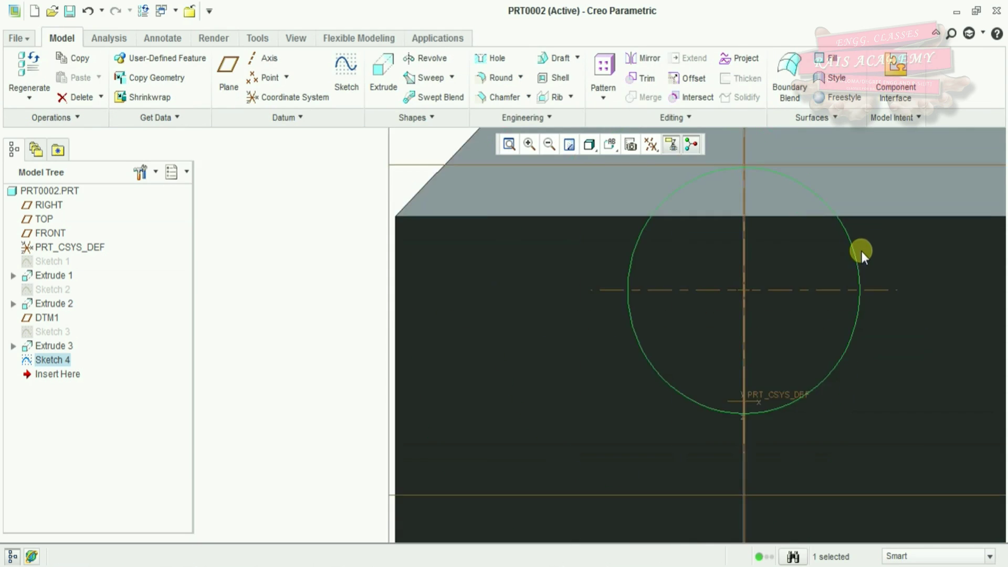
Extrude the 50-diameter circle as a solid toward the pyramid with a blind depth of 75.89.
{"action": "mouse_move", "coordinate": [862, 251]}
{"action": "middle_mouse_down"}
{"action": "mouse_move", "coordinate": [714, 292]}
{"action": "mouse_move", "coordinate": [680, 275]}
{"action": "mouse_move", "coordinate": [688, 284]}
{"action": "middle_mouse_up"}
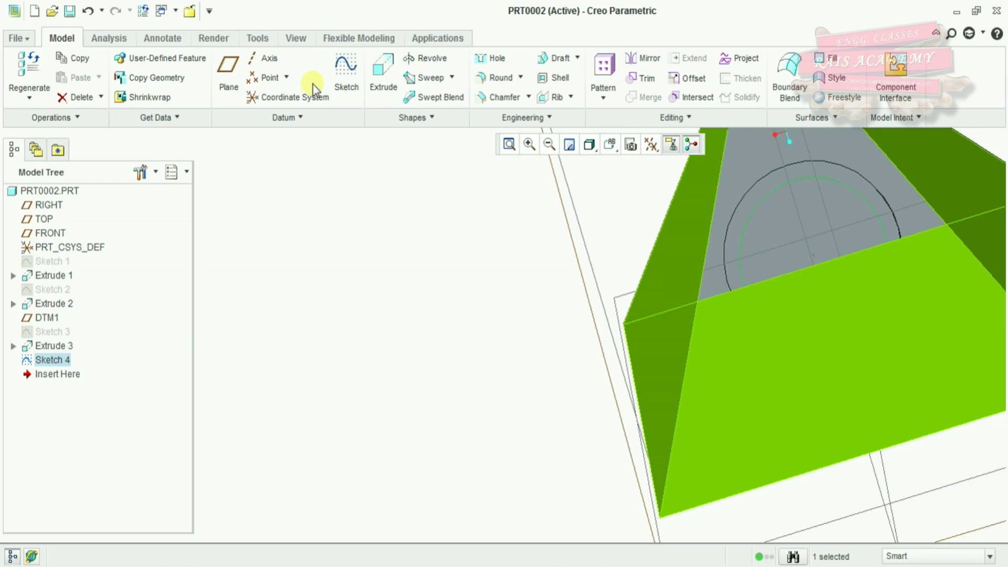
{"action": "left_click", "coordinate": [371, 78]}
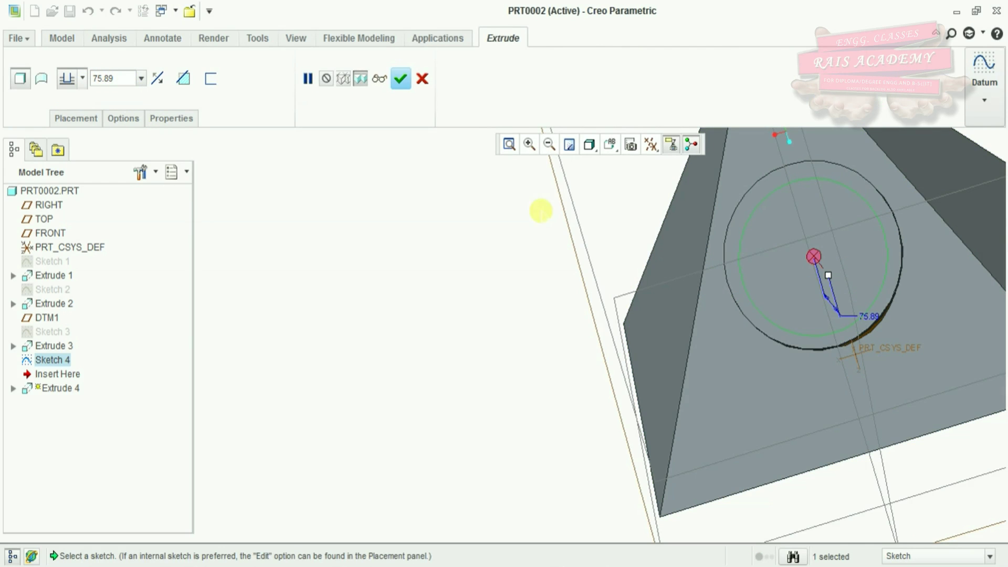
{"action": "middle_click_drag", "start_coordinate": [798, 360], "coordinate": [819, 373]}
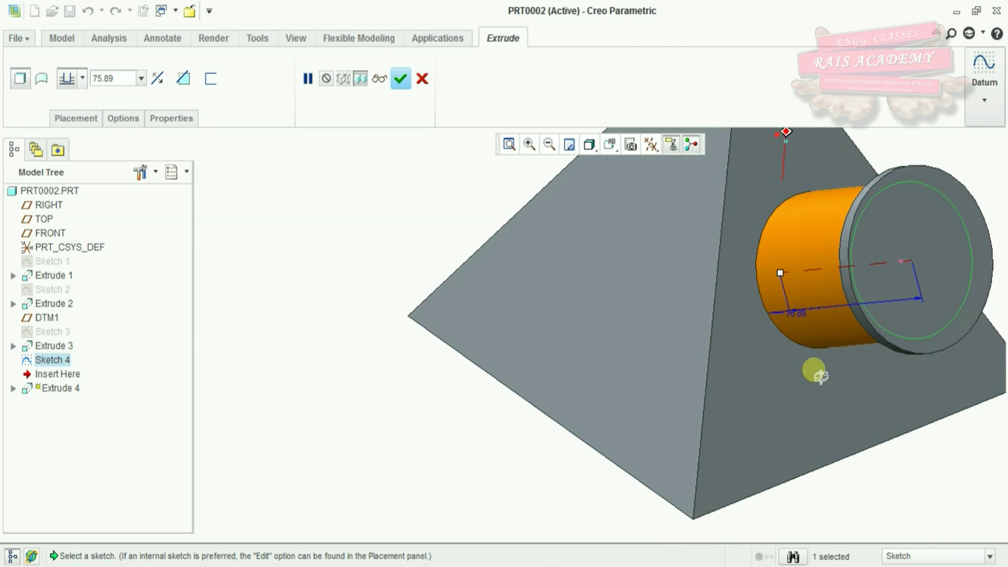
{"action": "left_click", "coordinate": [400, 80]}
Start a sketch on the disc's outer face and draw a circle near its middle, centred about 24 above the part coordinate system.
{"action": "middle_click_drag", "start_coordinate": [526, 221], "coordinate": [724, 264]}
{"action": "left_click", "coordinate": [351, 80]}
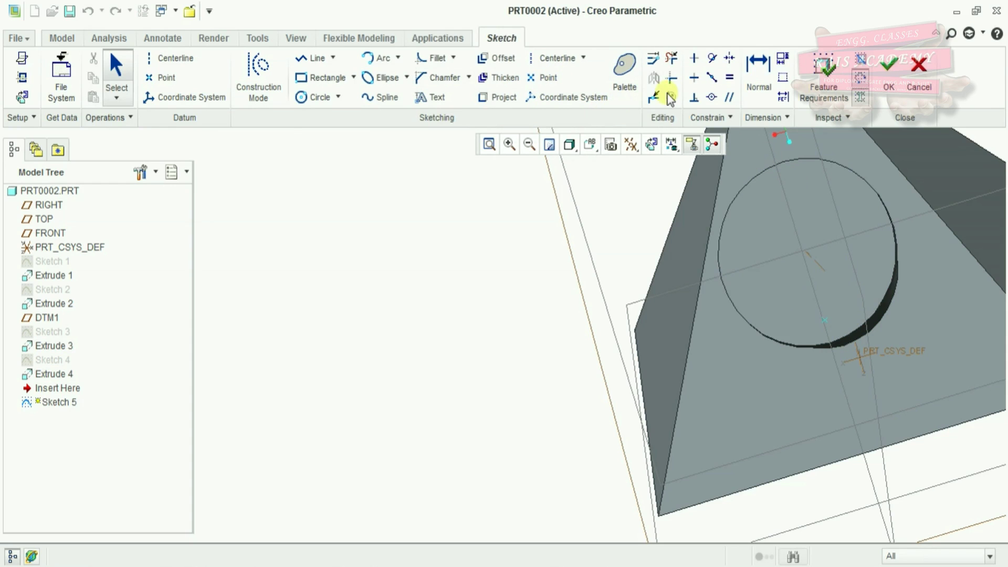
{"action": "left_click", "coordinate": [318, 97]}
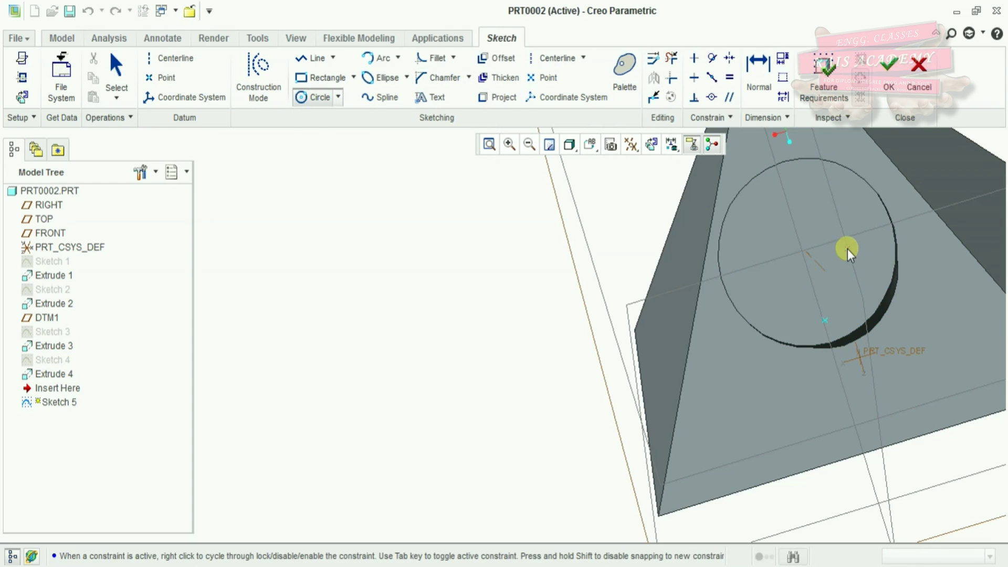
{"action": "left_click", "coordinate": [805, 247]}
{"action": "left_click", "coordinate": [849, 289]}
{"action": "middle_click", "coordinate": [849, 298]}
{"action": "middle_click_drag", "start_coordinate": [848, 298], "coordinate": [808, 282]}
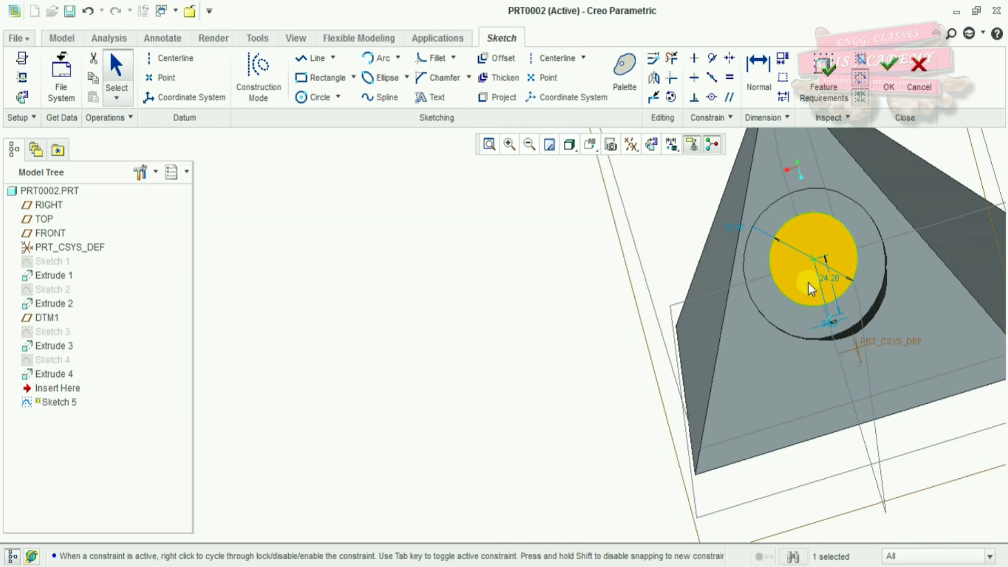
Set the diameter of the circle on the disc's outer face to 30.
{"action": "double_click", "coordinate": [736, 228]}
{"action": "type", "text": "30"}
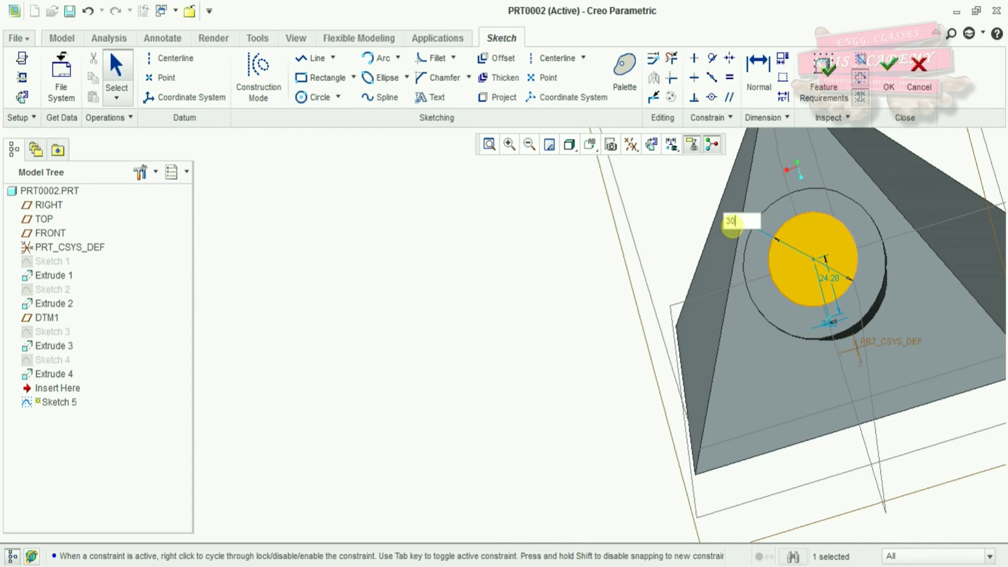
{"action": "key", "text": "Return"}
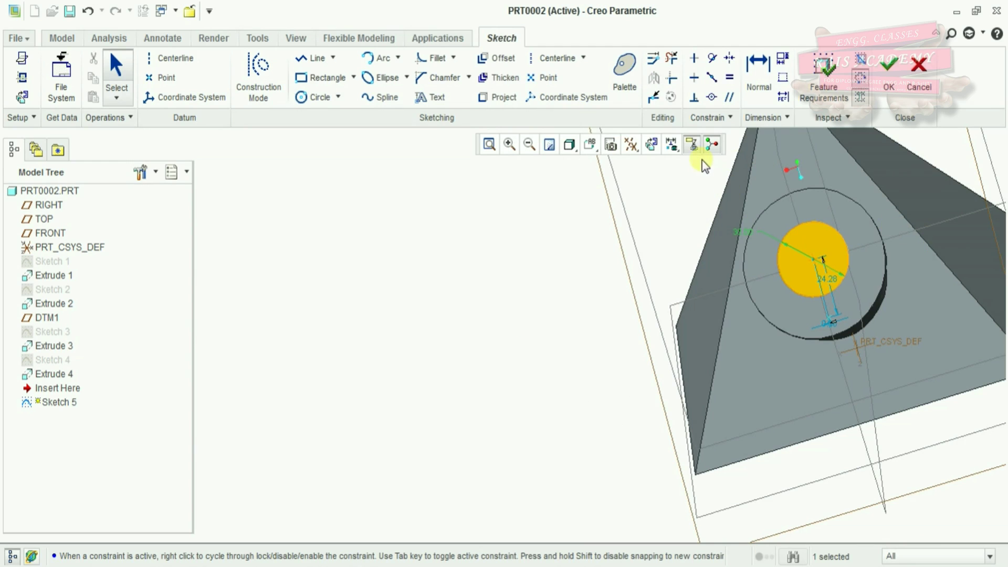
Dimension the 30-diameter circle's centre 60 above the pyramid's base edge and finish the sketch.
{"action": "left_click", "coordinate": [672, 145]}
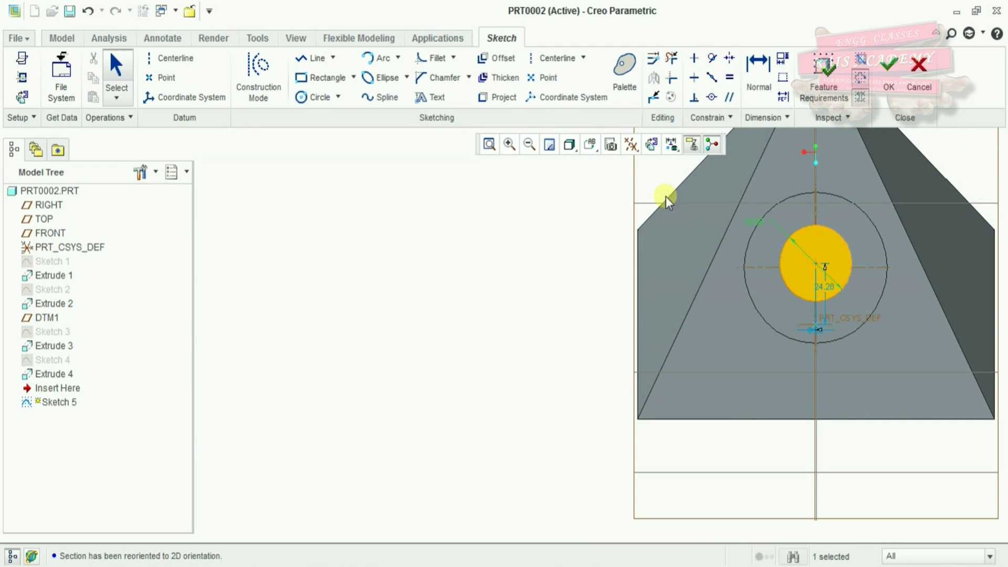
{"action": "left_click", "coordinate": [776, 81]}
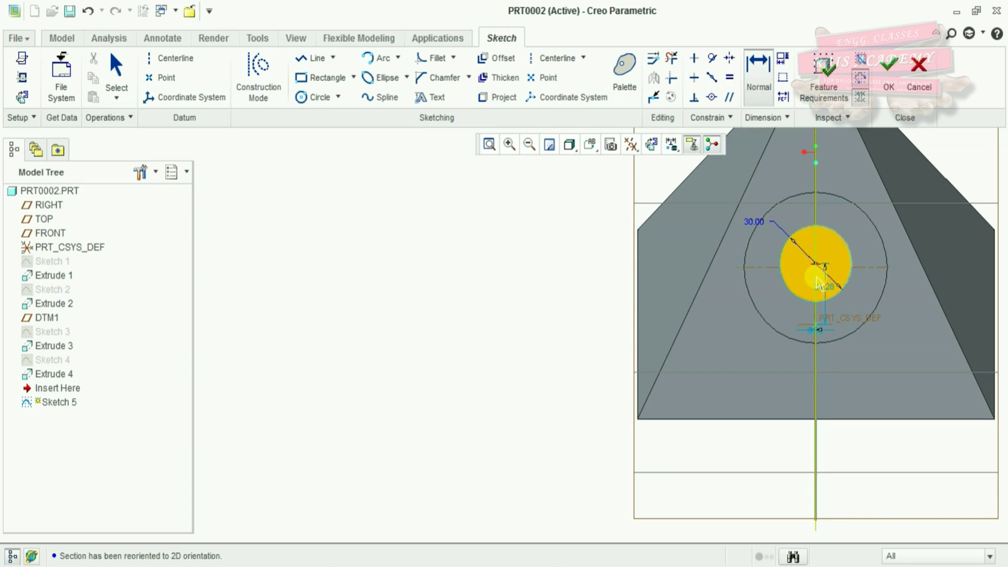
{"action": "left_click", "coordinate": [817, 418]}
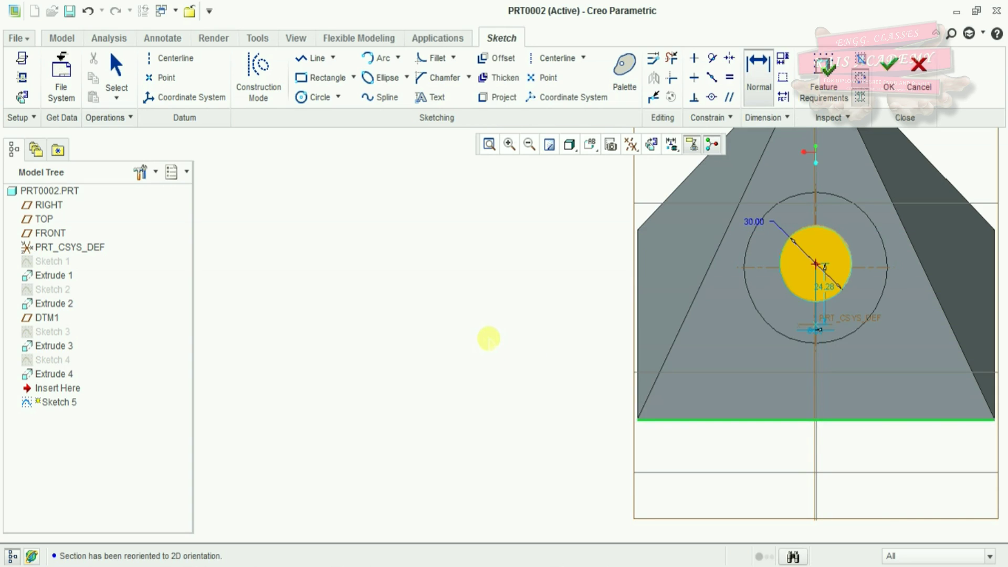
{"action": "middle_click", "coordinate": [488, 338]}
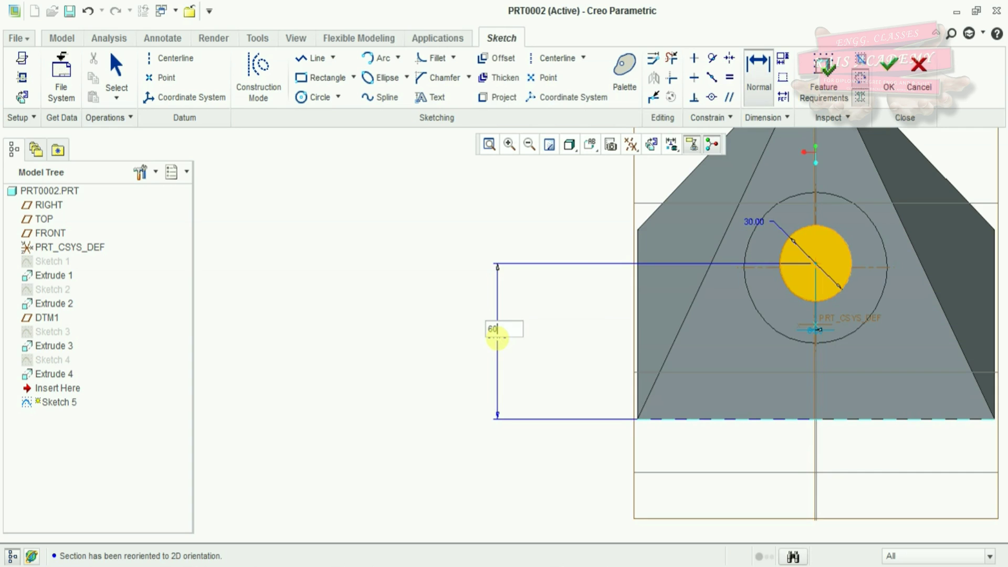
{"action": "key", "text": "Return"}
{"action": "left_click", "coordinate": [888, 73]}
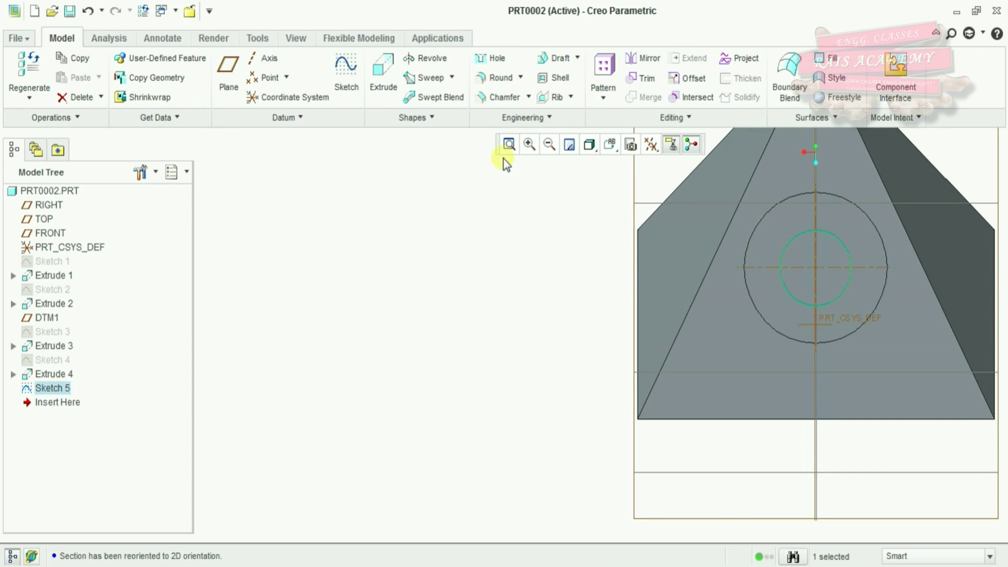
Extrude the 30-diameter circle as a material-removing cut inward through the disc, cylinder and pyramid.
{"action": "left_click", "coordinate": [366, 73]}
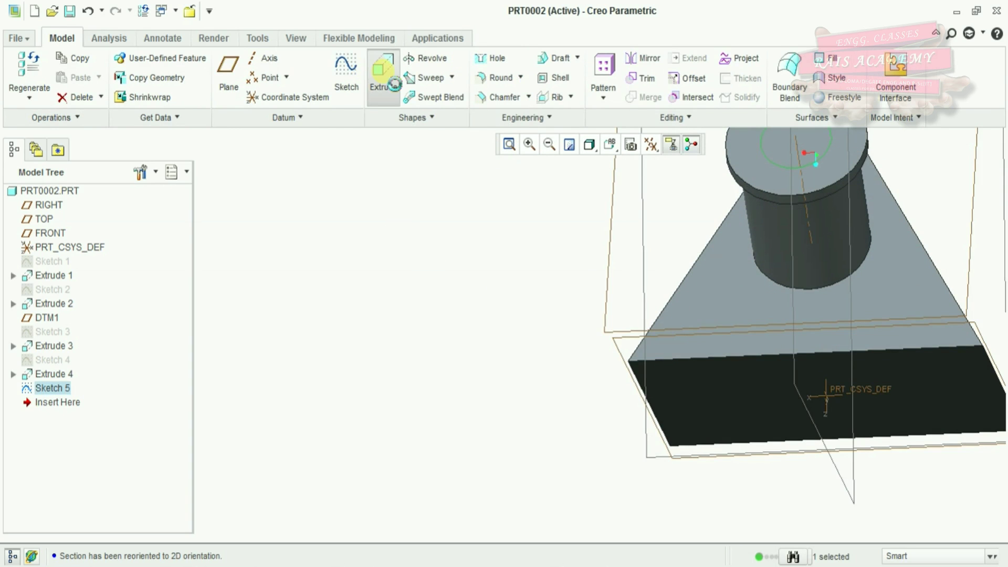
{"action": "scroll", "coordinate": [834, 414], "scroll_direction": "down", "scroll_amount": 3}
{"action": "scroll", "coordinate": [834, 413], "scroll_direction": "down", "scroll_amount": 1}
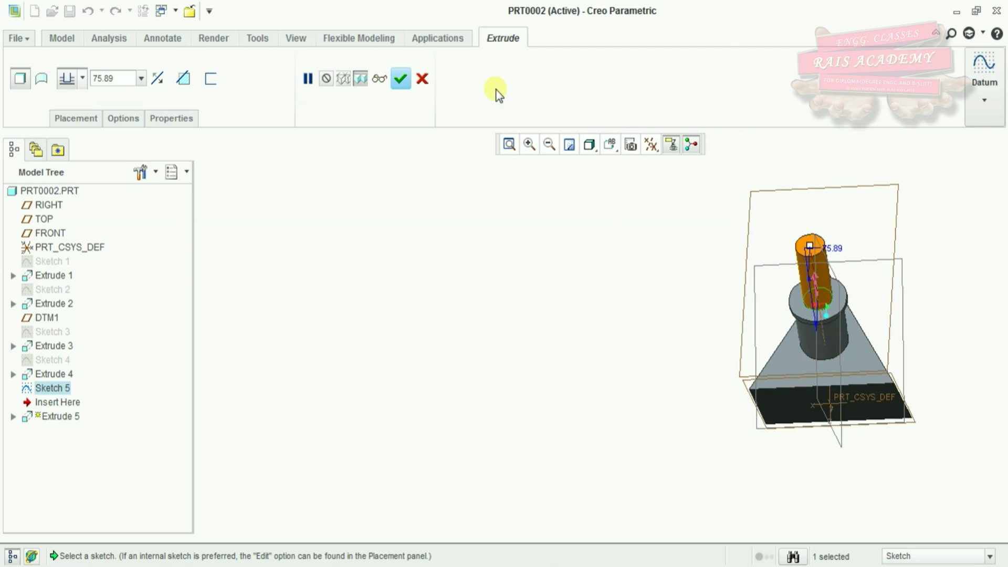
{"action": "left_click", "coordinate": [184, 80]}
{"action": "left_click_drag", "start_coordinate": [810, 245], "coordinate": [827, 349]}
{"action": "left_click", "coordinate": [83, 79]}
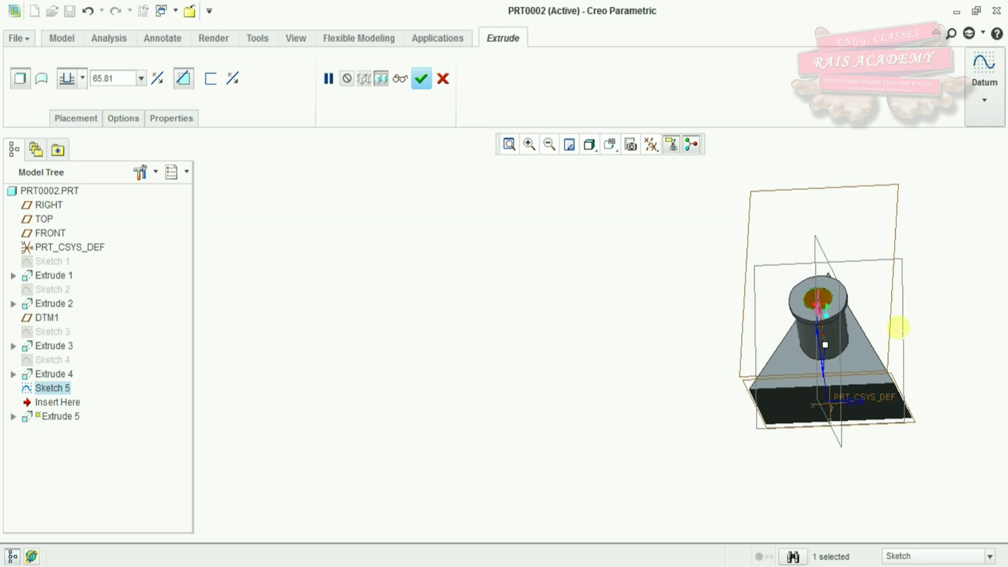
{"action": "middle_click_drag", "start_coordinate": [895, 328], "coordinate": [869, 345]}
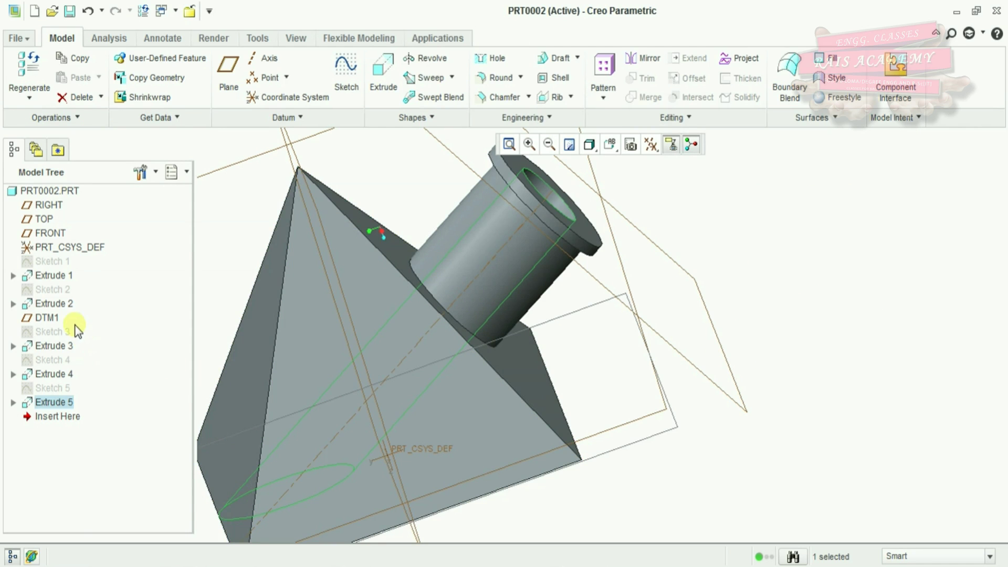
Redefine datum plane DTM1 with an offset translation of 30 from the pyramid's sloping face.
{"action": "left_click", "coordinate": [47, 318]}
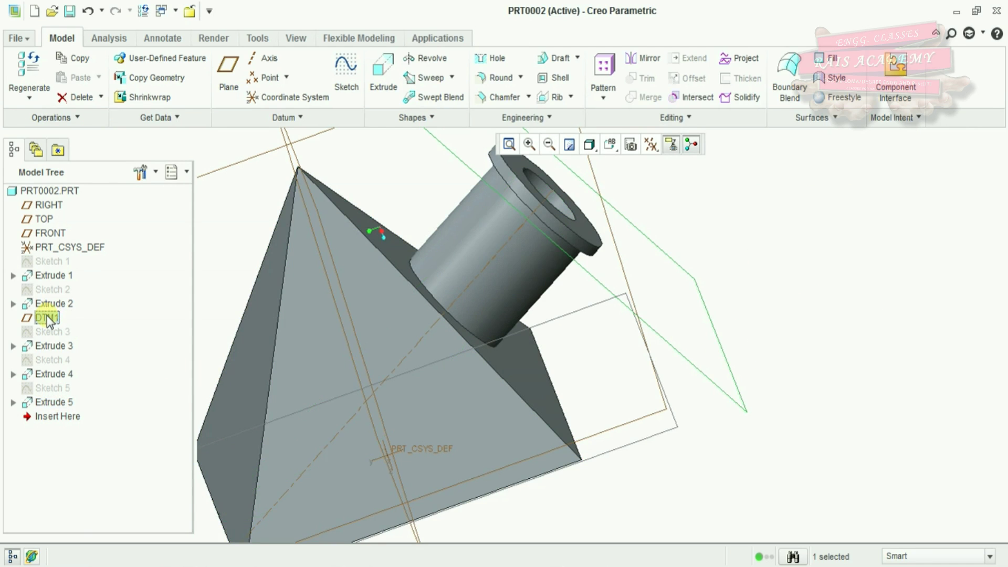
{"action": "right_click", "coordinate": [46, 317]}
{"action": "left_click", "coordinate": [94, 168]}
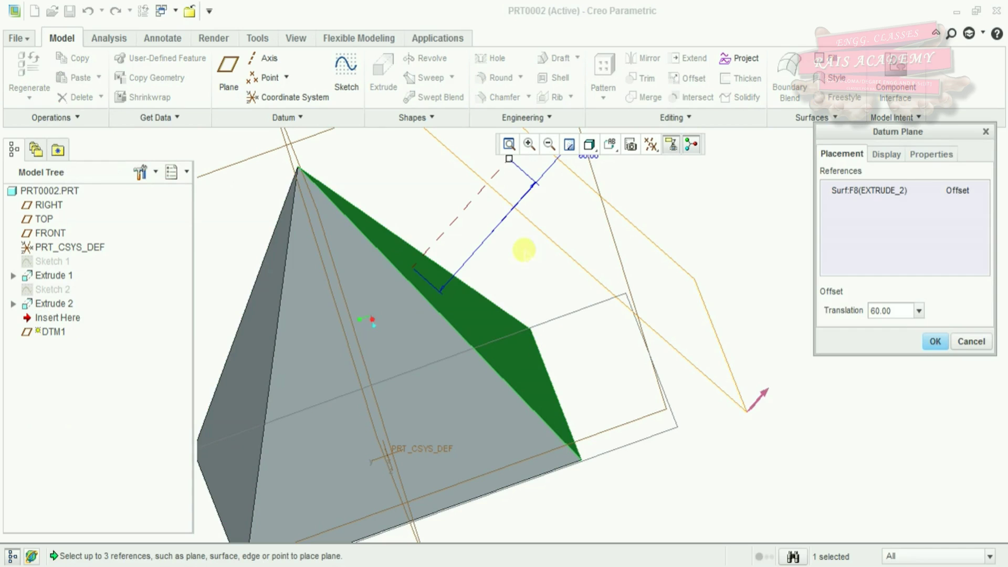
{"action": "left_click_drag", "start_coordinate": [897, 322], "coordinate": [851, 320]}
{"action": "type", "text": "30"}
{"action": "key", "text": "Return"}
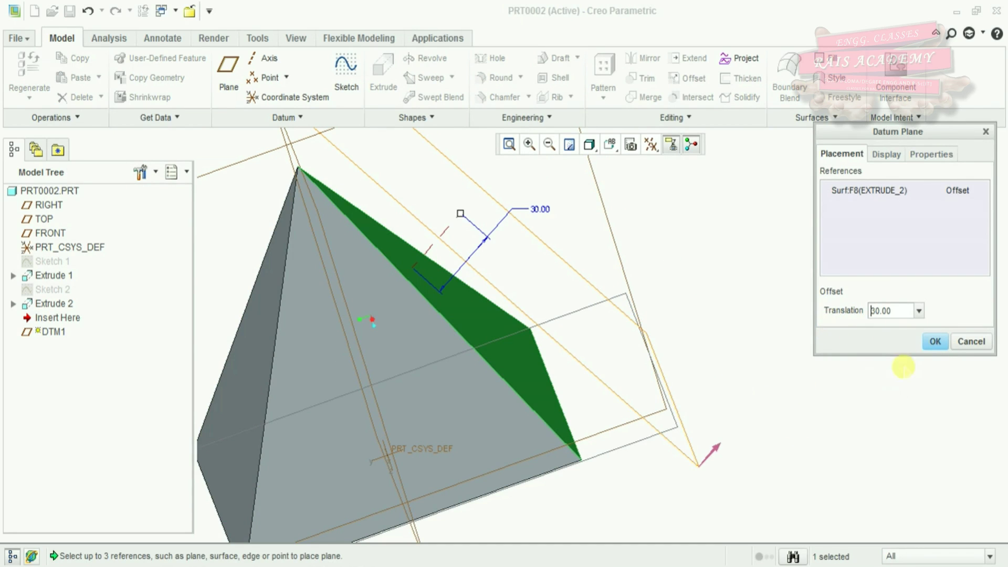
{"action": "left_click", "coordinate": [936, 341]}
{"action": "middle_click_drag", "start_coordinate": [537, 322], "coordinate": [601, 447]}
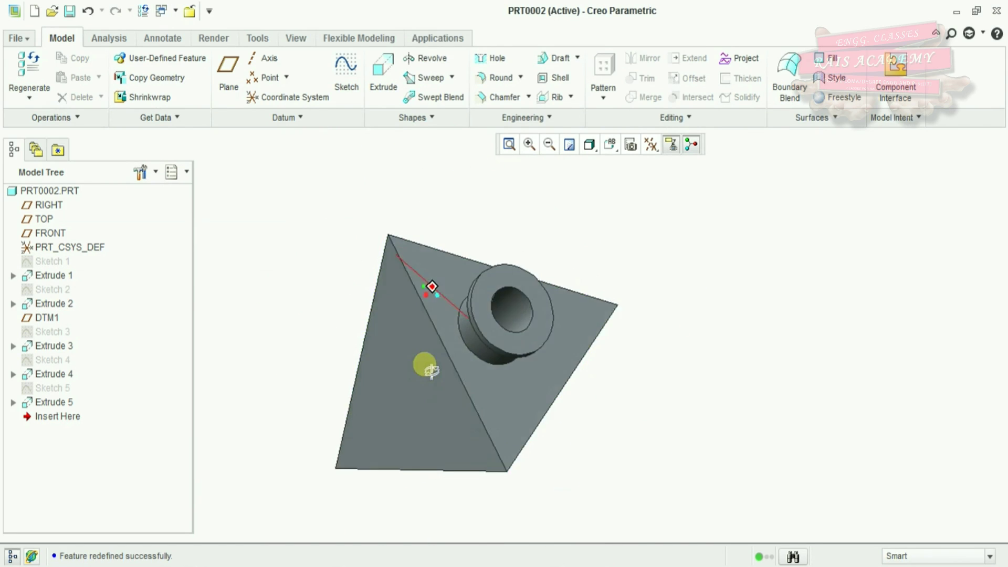